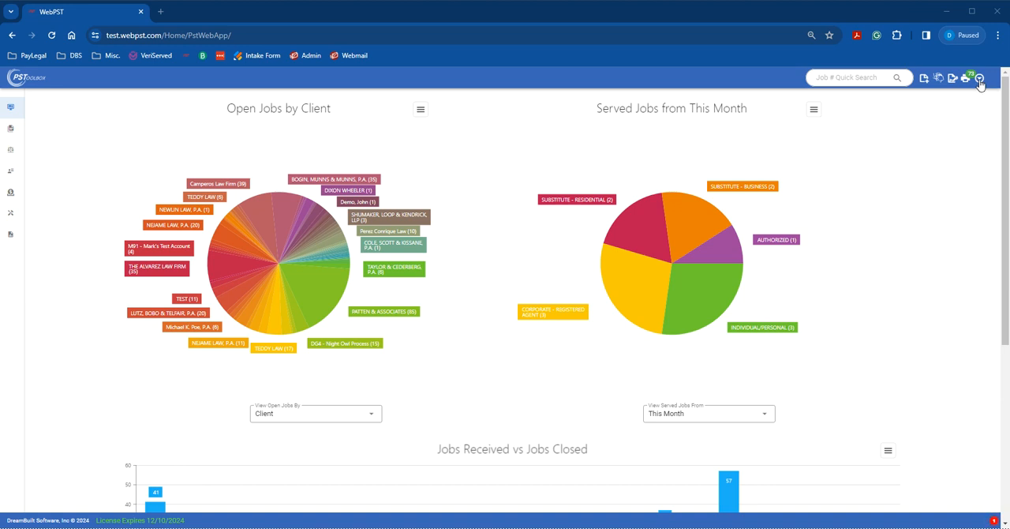
Step: Open the affidavit settings and look through the Custom Affidavit list
left_click(979, 80)
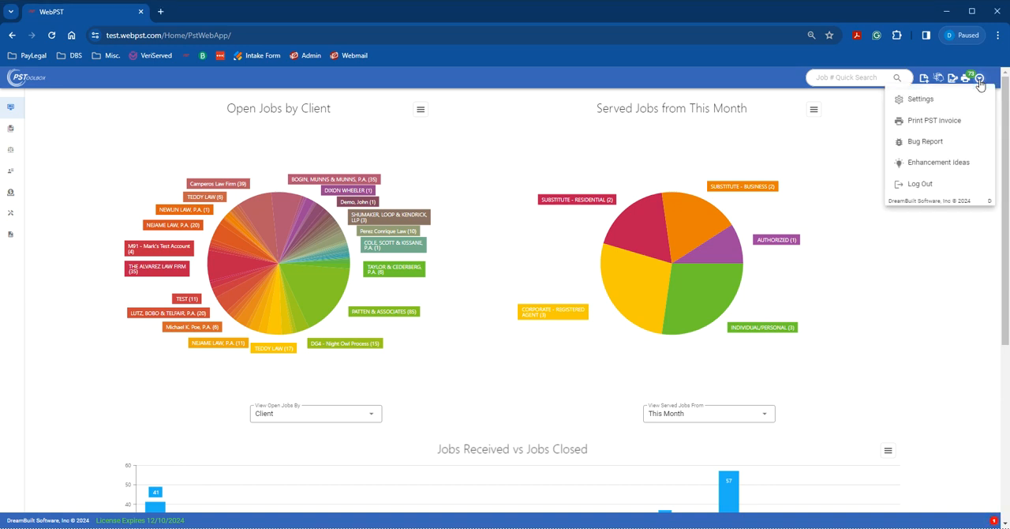
left_click(917, 101)
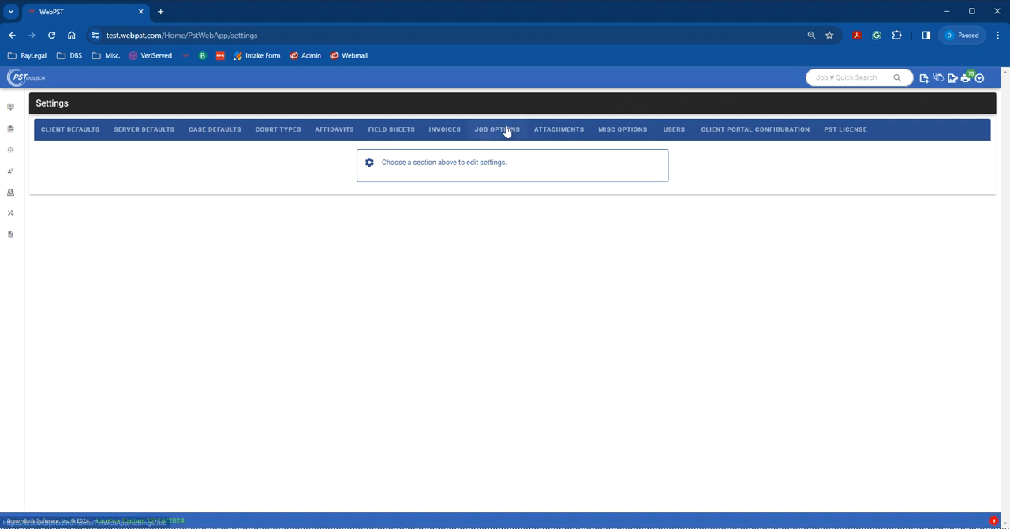
left_click(350, 133)
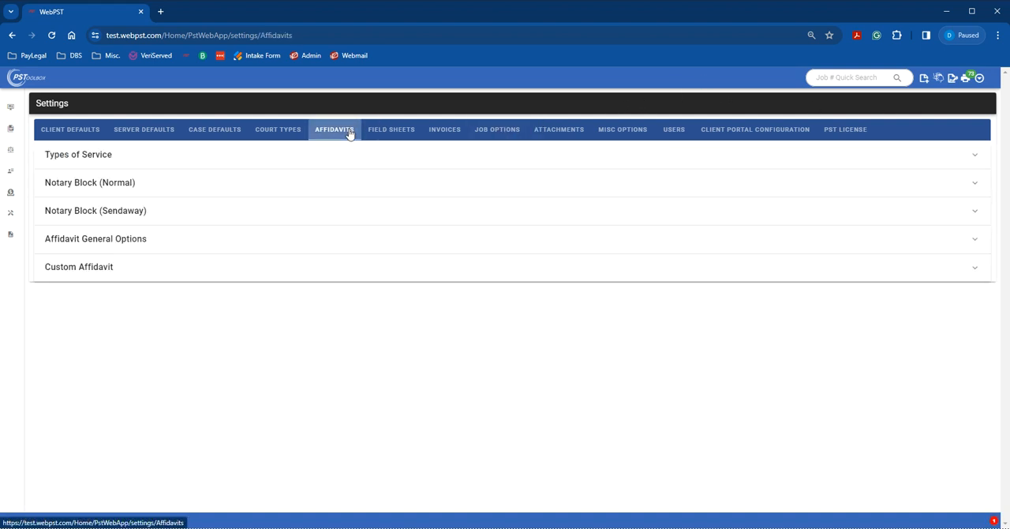
left_click(66, 274)
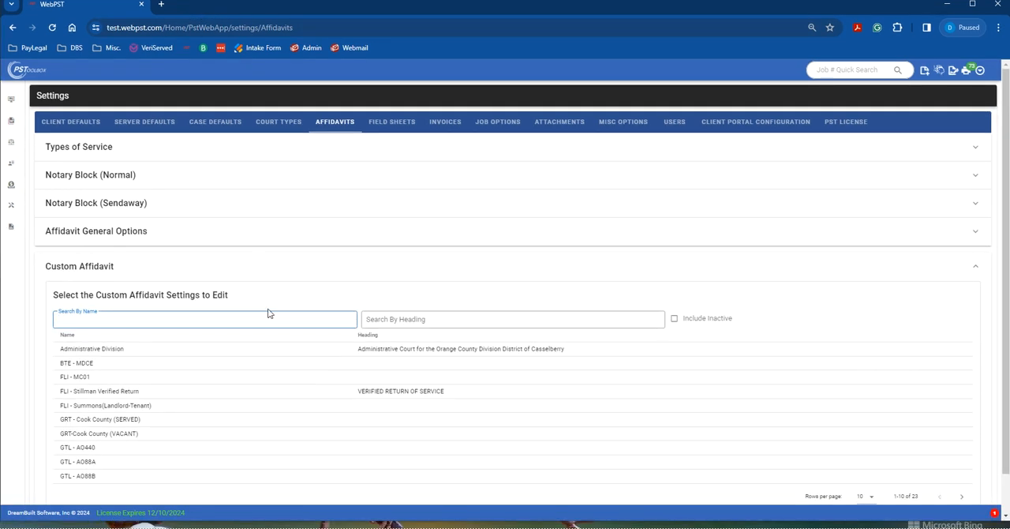
scroll(265, 315, "down", 1)
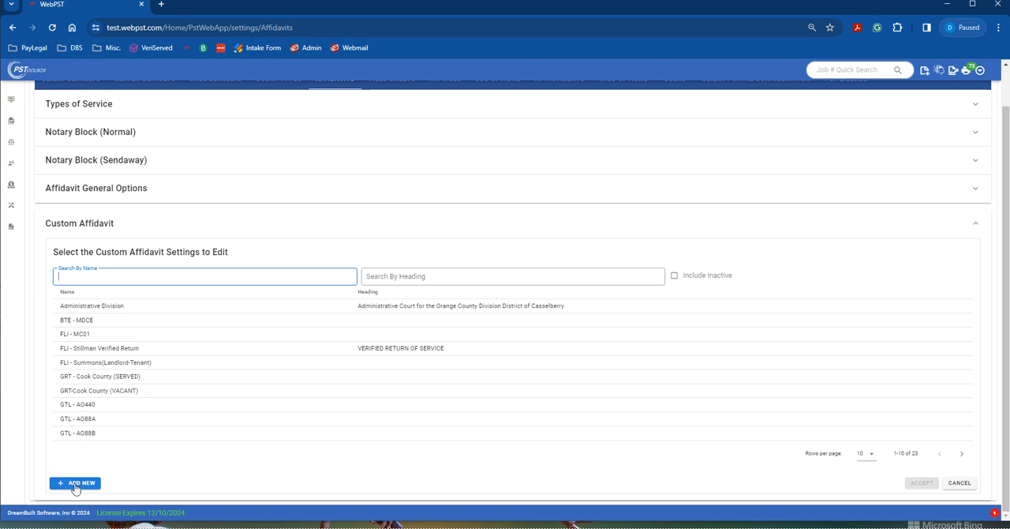
scroll(279, 275, "up", 1)
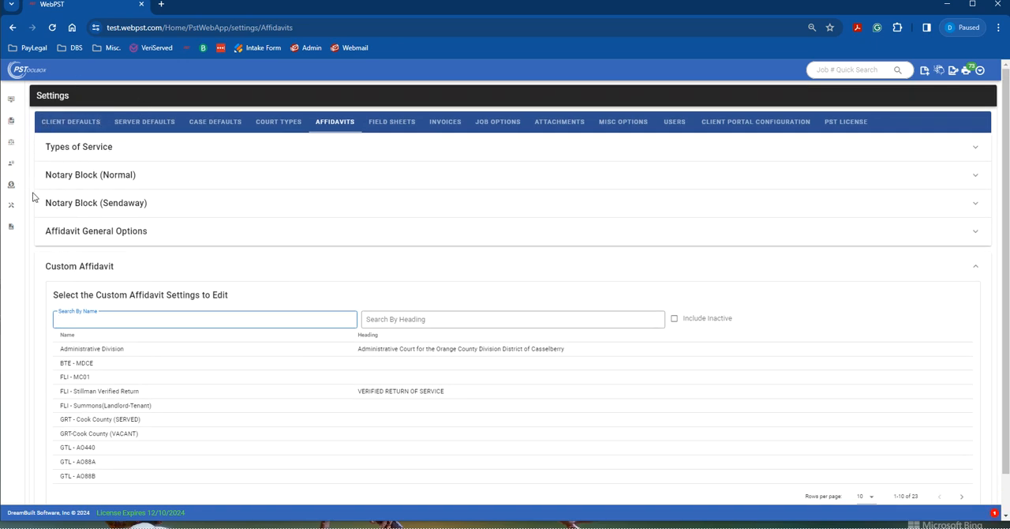
Step: Open the second unfinished job in the job list for editing, preview its affidavit, and close the preview
left_click(31, 123)
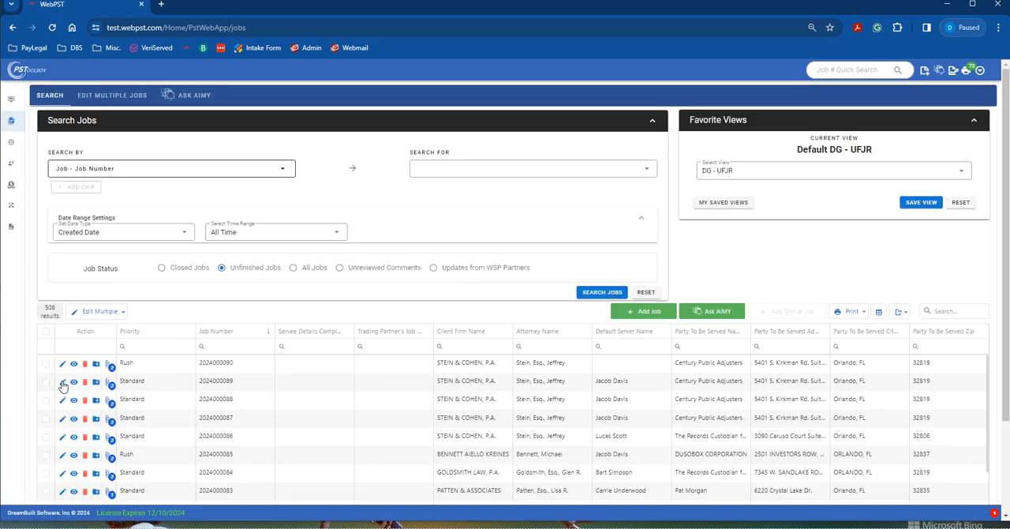
left_click(62, 382)
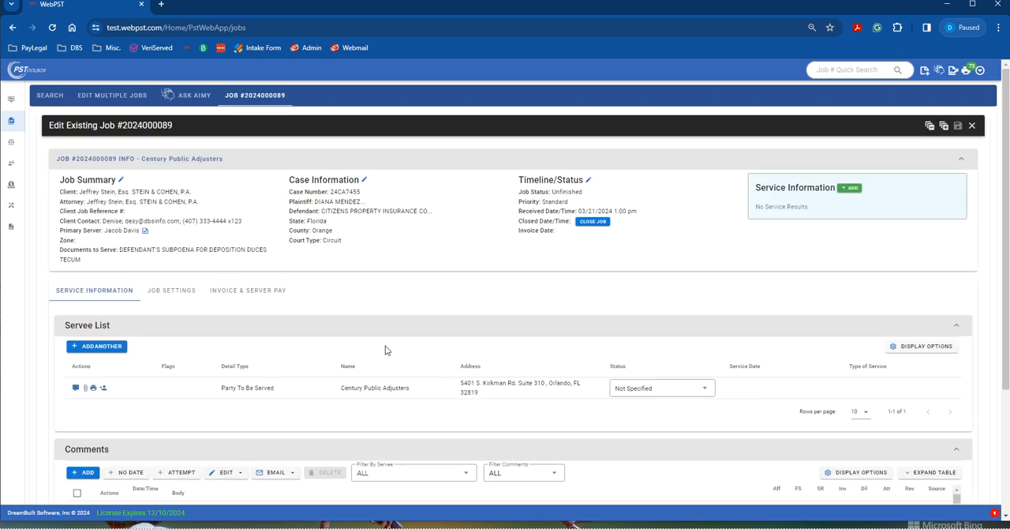
scroll(347, 303, "down", 3)
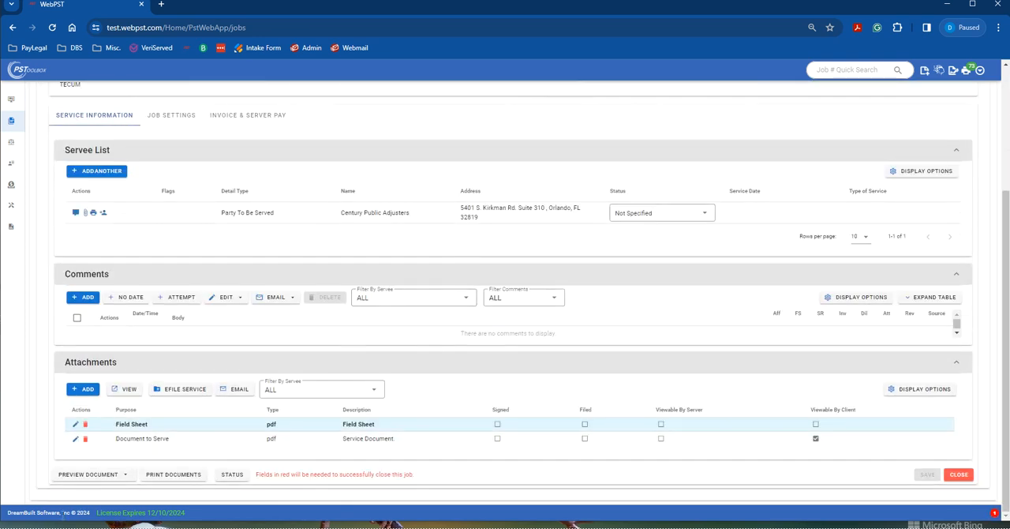
left_click(98, 474)
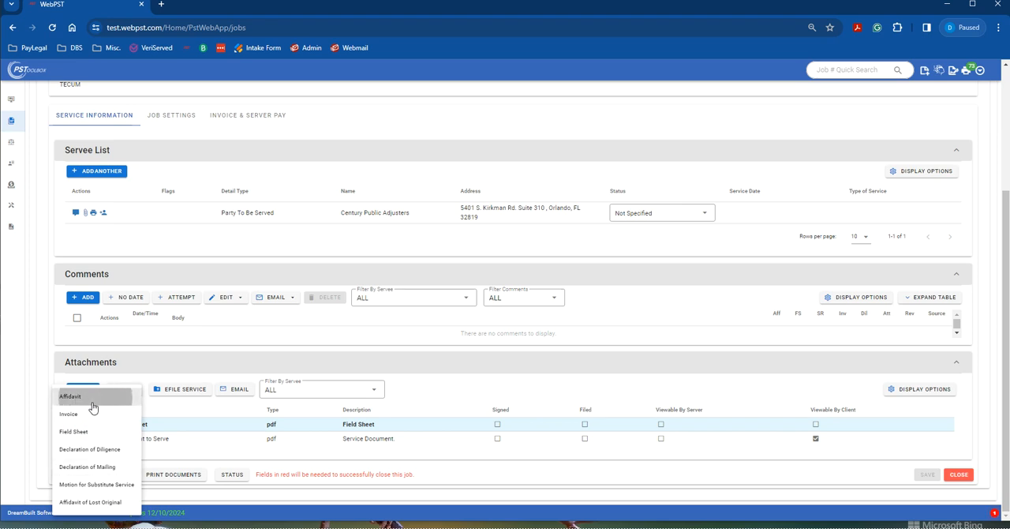
left_click(94, 401)
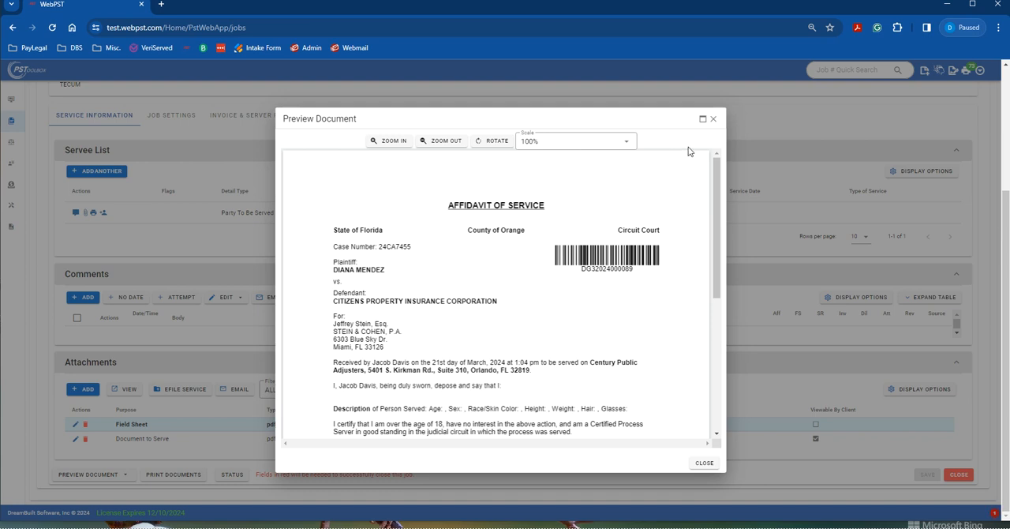
left_click(713, 120)
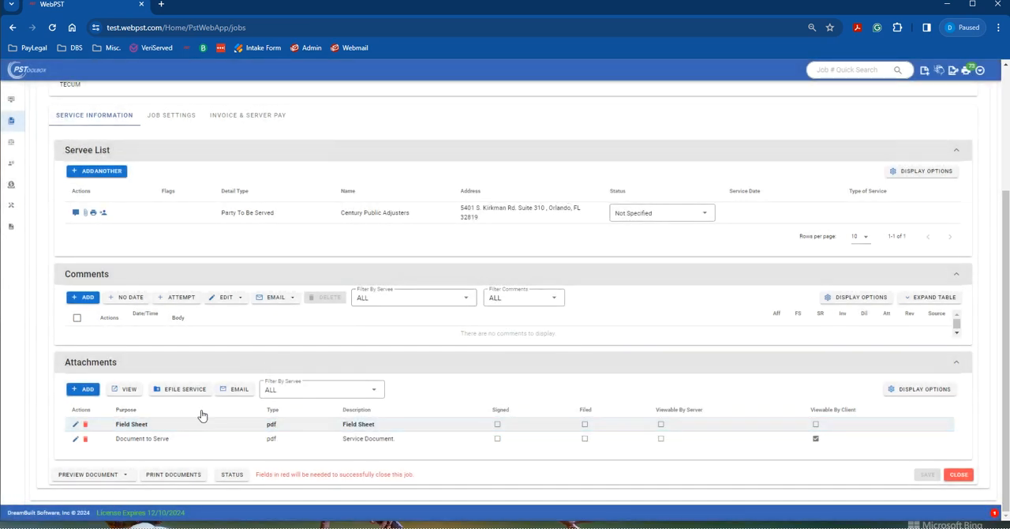
Step: Turn off Show Notary Block in the job options of the job's settings
scroll(199, 316, "up", 3)
left_click(171, 225)
scroll(432, 330, "down", 3)
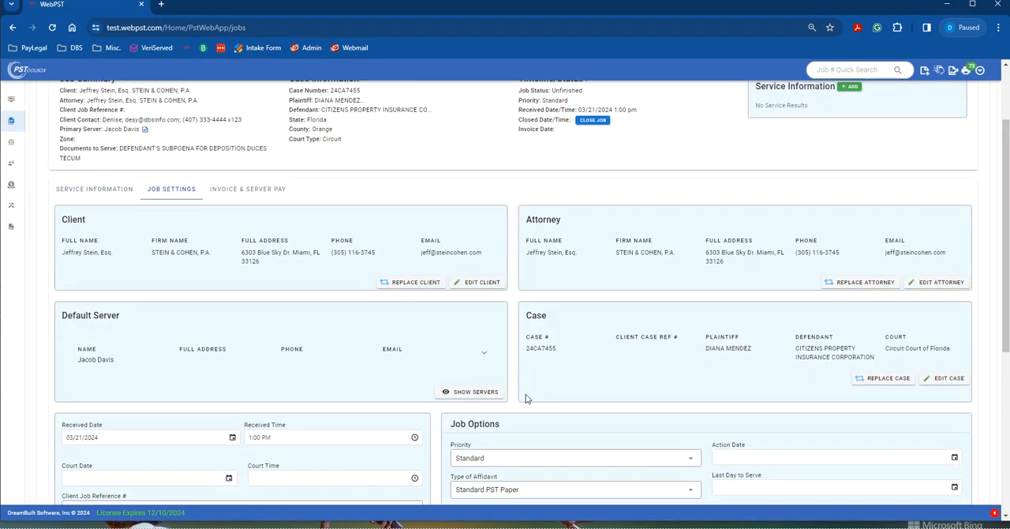
left_click(471, 337)
scroll(564, 402, "down", 2)
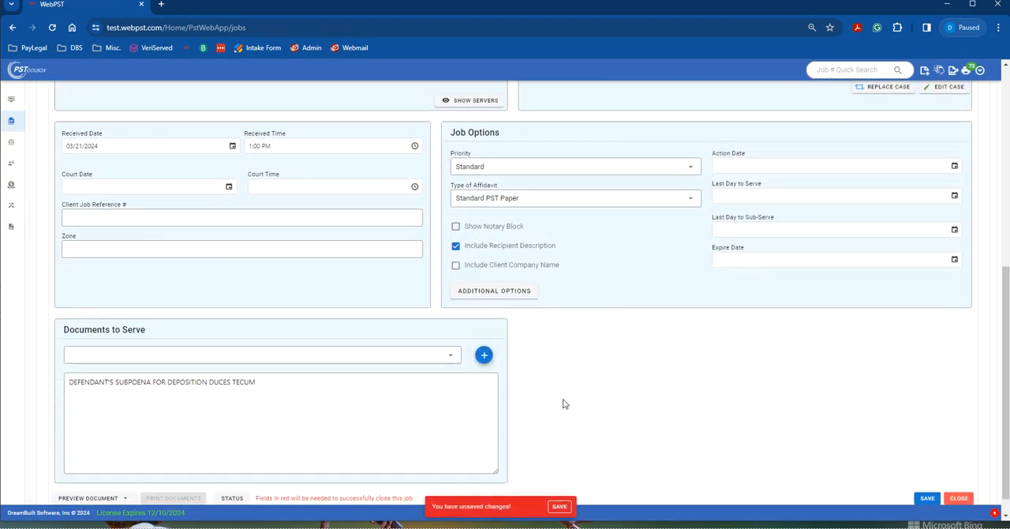
Step: Preview the job's affidavit again with the notary block turned off, then close the preview
scroll(118, 473, "down", 1)
left_click(108, 473)
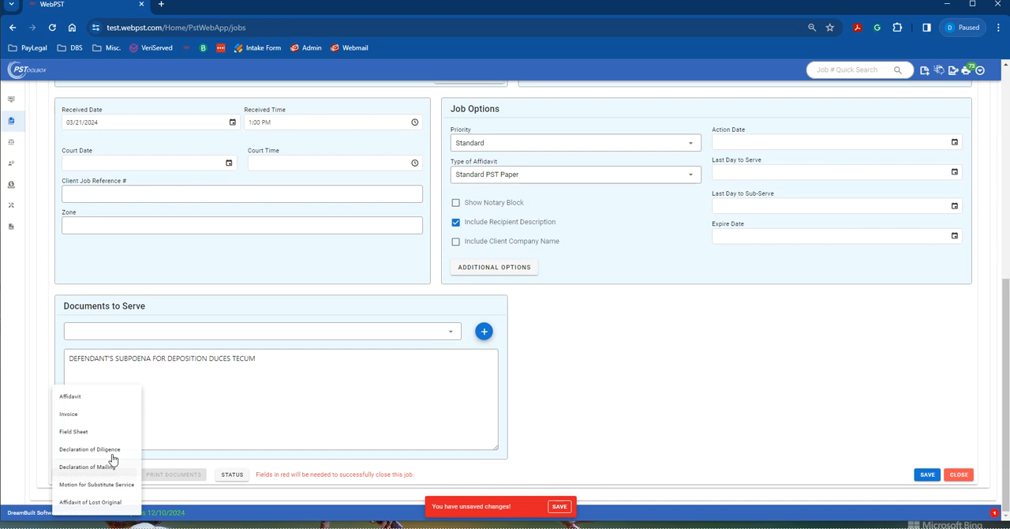
left_click(80, 395)
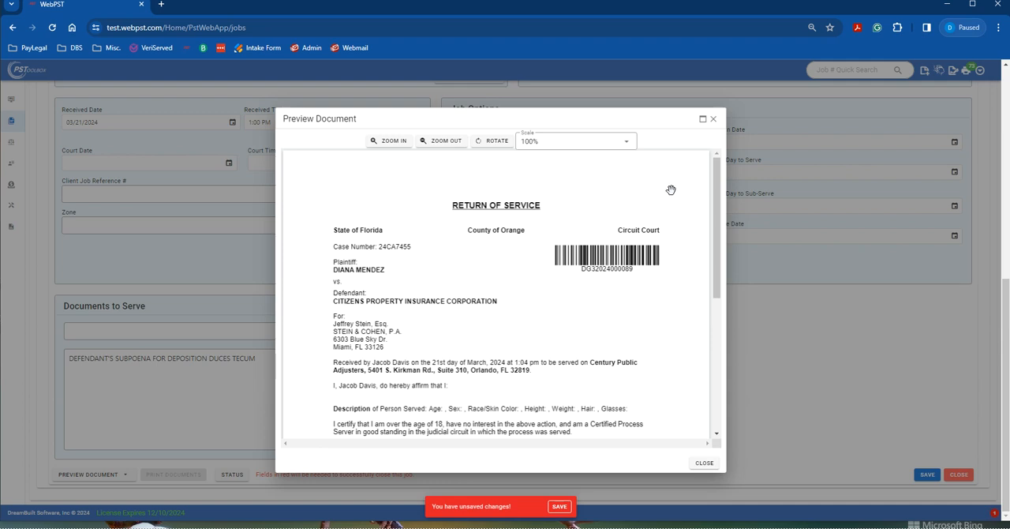
left_click(714, 120)
Step: Close the job and discard its unsaved changes
scroll(513, 304, "up", 6)
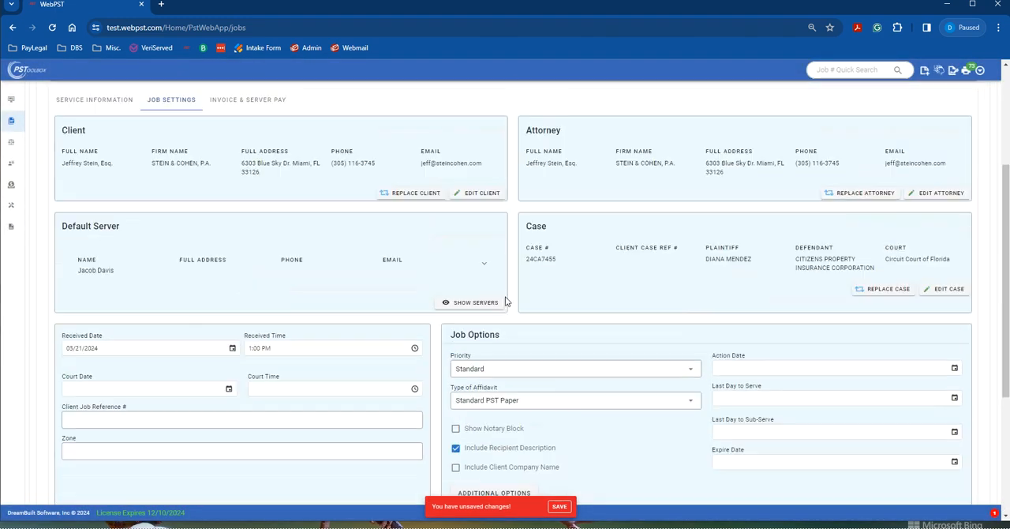
left_click(972, 124)
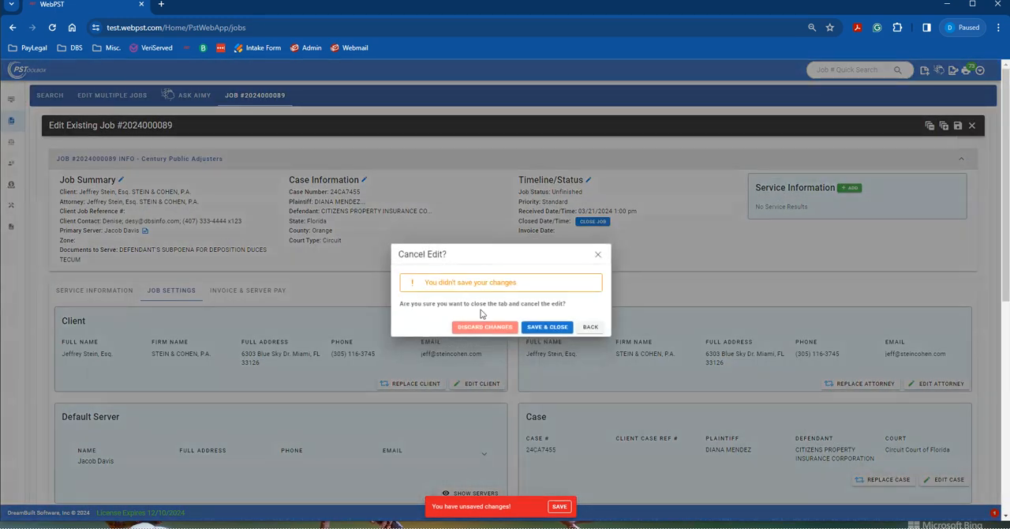
left_click(506, 327)
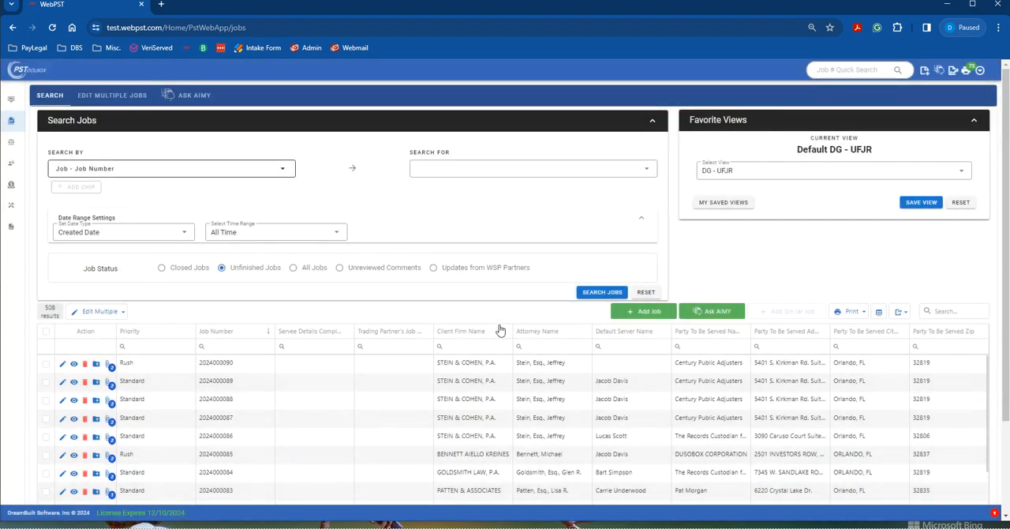
Step: Return to the affidavit settings and expand the Custom Affidavit section
left_click(979, 73)
left_click(915, 92)
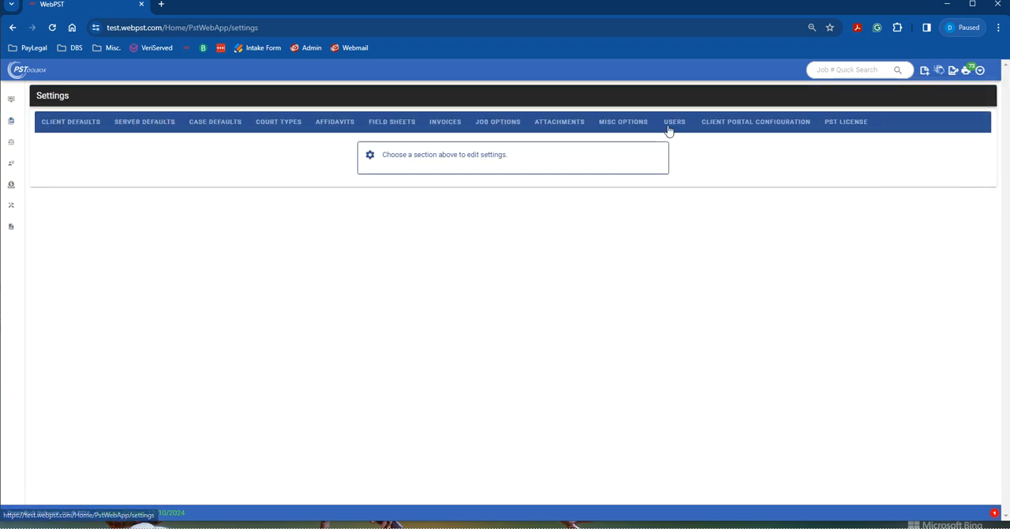
left_click(348, 124)
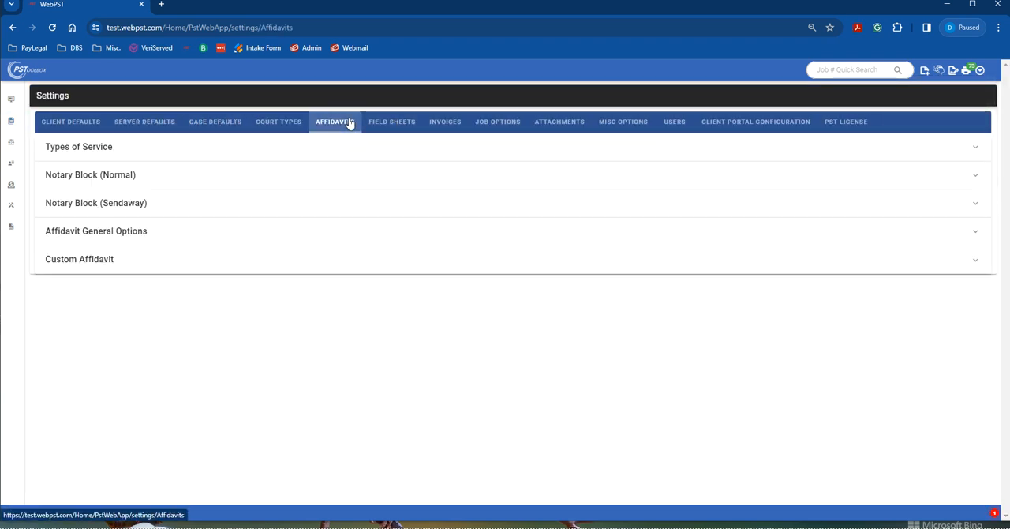
left_click(75, 269)
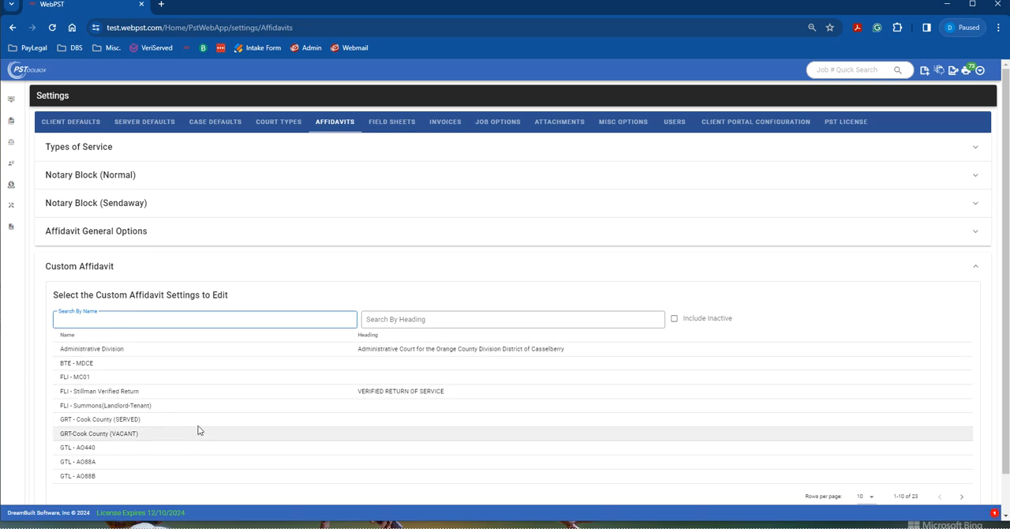
Step: Add a new custom affidavit named Proof of Service with Custom PST Paper as its base document type
scroll(317, 472, "down", 2)
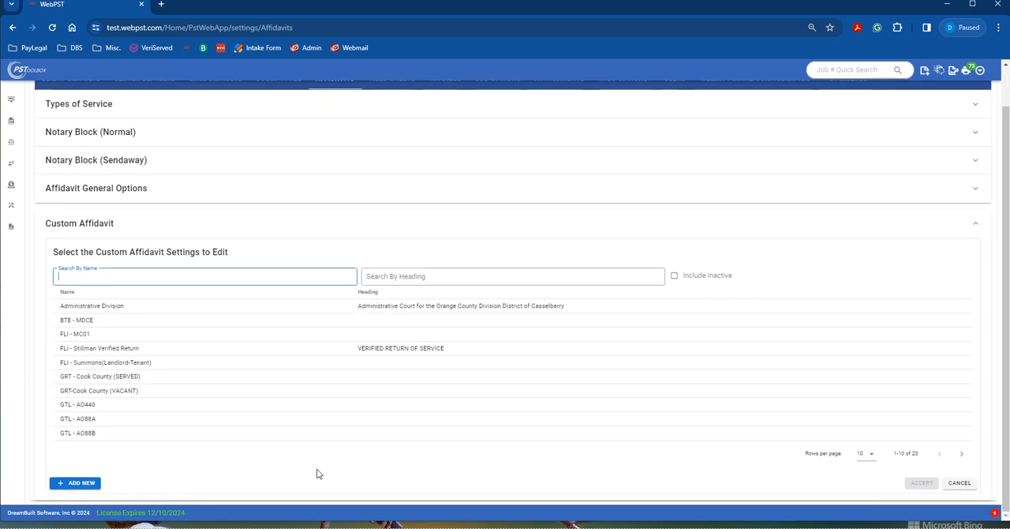
left_click(90, 484)
left_click(96, 154)
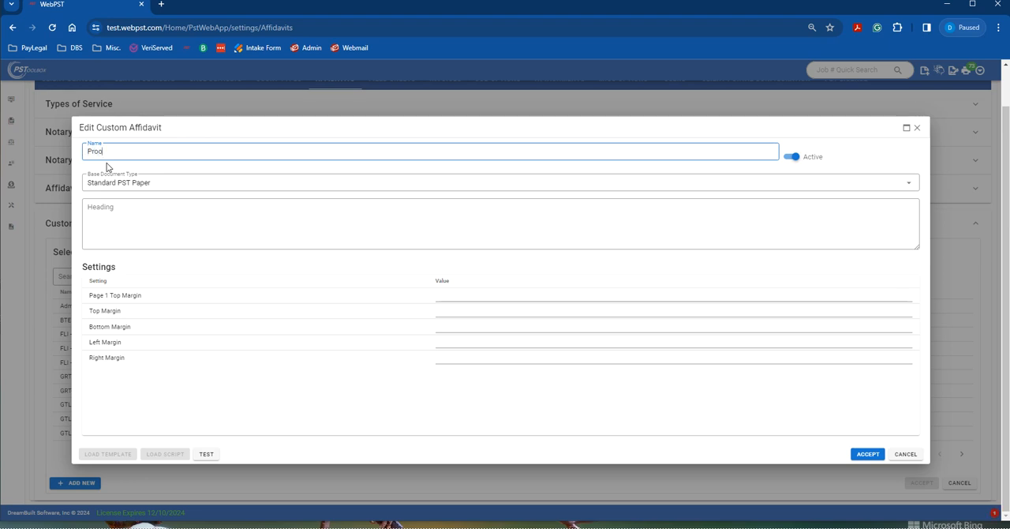
type("se")
type("ervice")
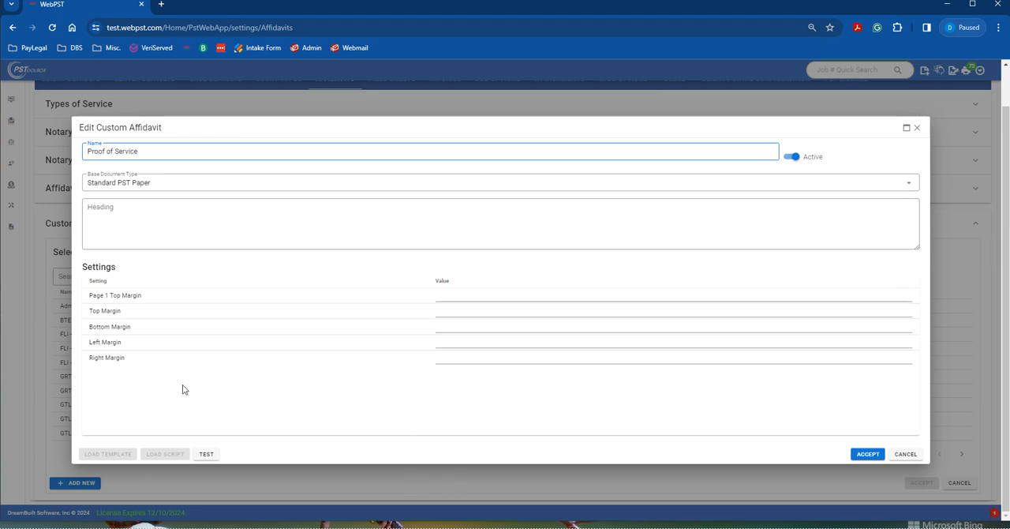
left_click(190, 188)
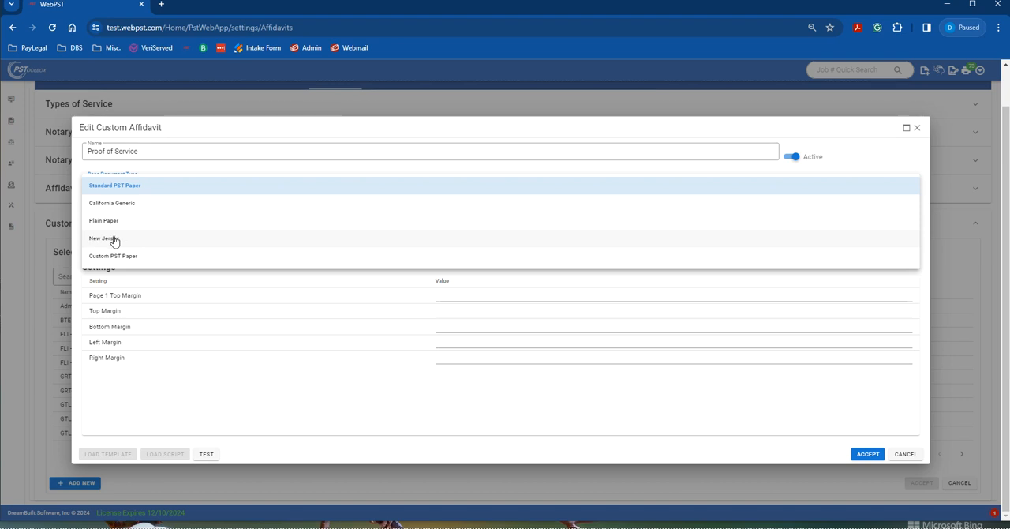
left_click(144, 257)
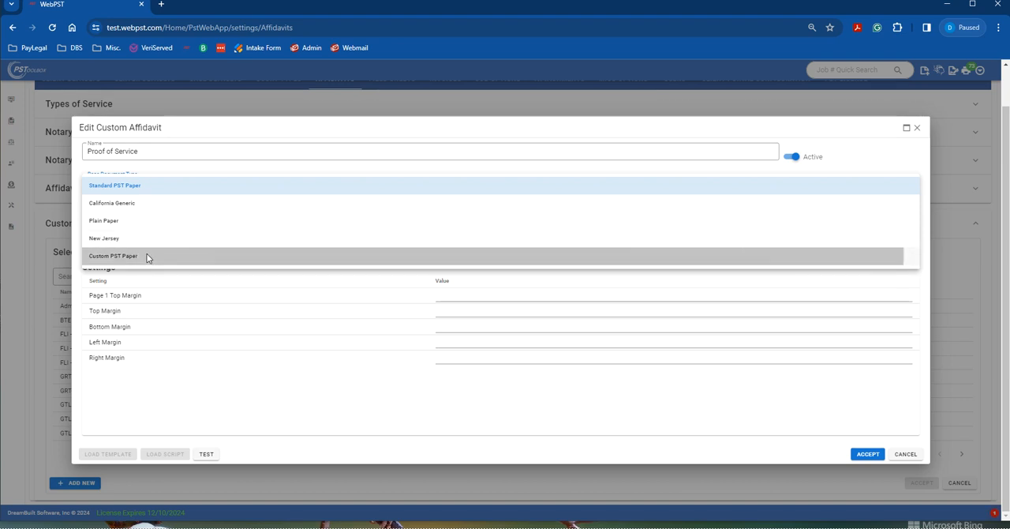
Step: Examine the settings, document body template and insertable fields offered for the Custom PST Paper base type
scroll(192, 250, "down", 3)
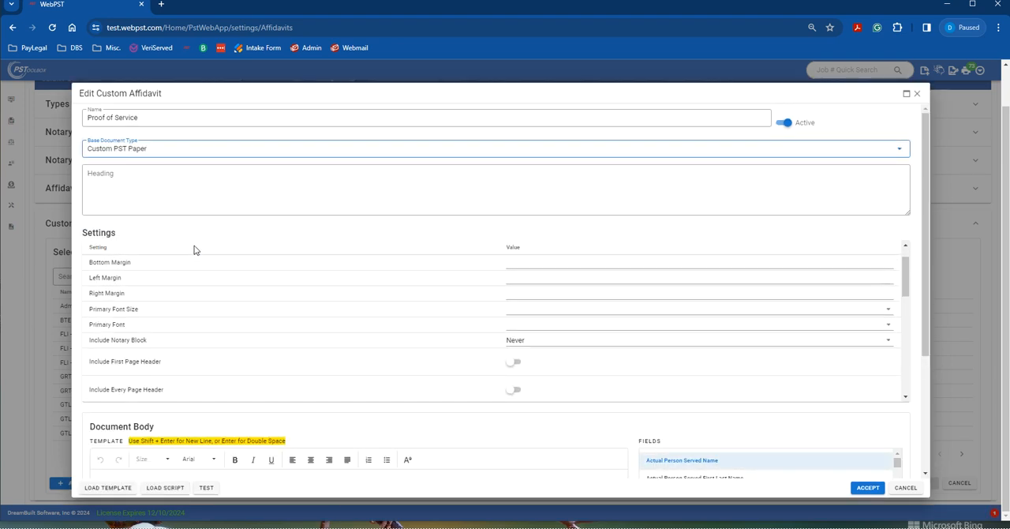
scroll(446, 312, "down", 3)
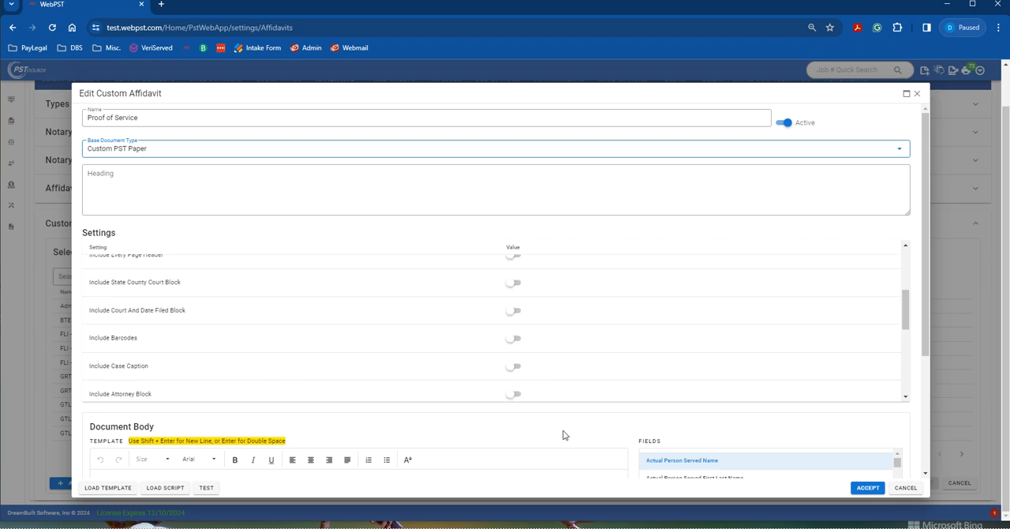
scroll(510, 367, "up", 5)
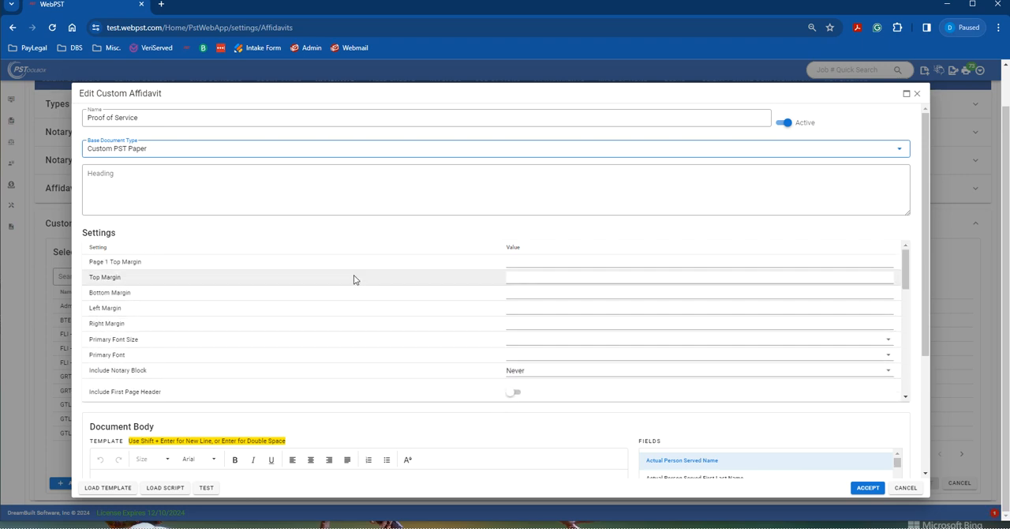
scroll(351, 270, "down", 6)
scroll(333, 302, "down", 3)
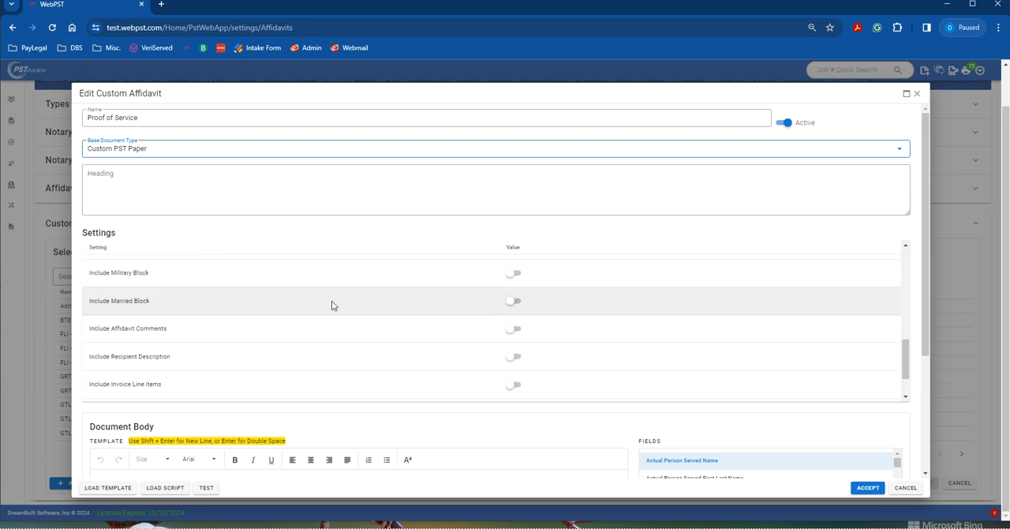
scroll(460, 386, "down", 4)
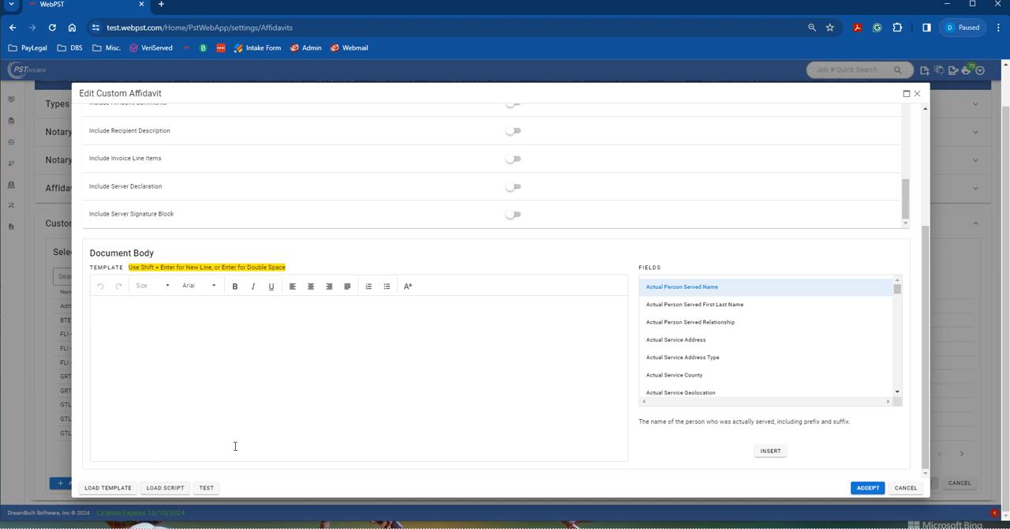
scroll(266, 432, "up", 1)
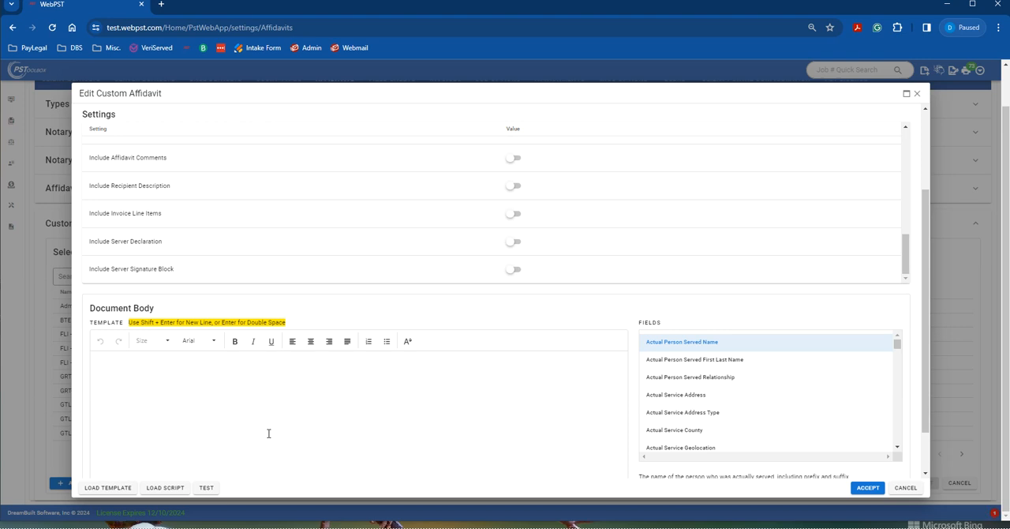
scroll(268, 433, "up", 2)
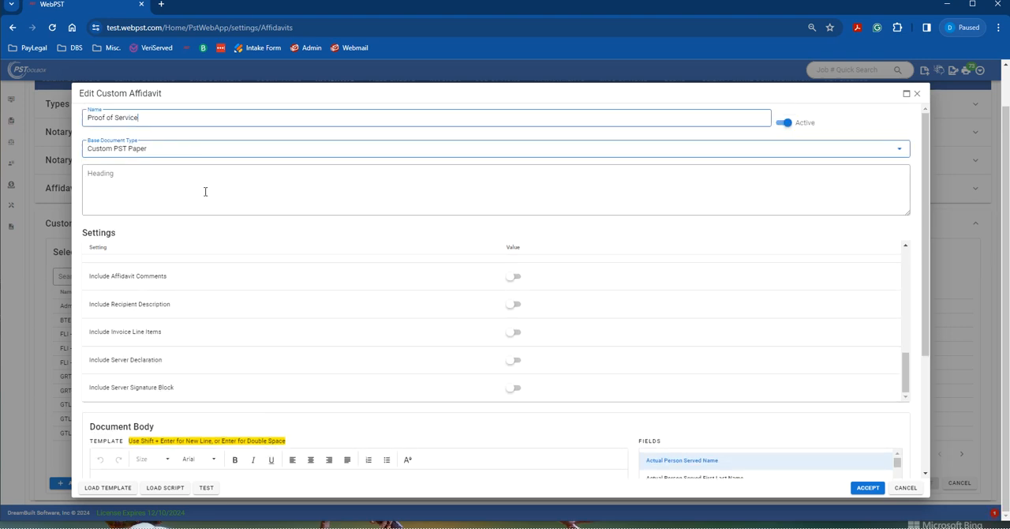
Step: Switch the Proof of Service affidavit's base document type to Standard PST Paper and save it with the heading PROOF OF SERVICE
left_click(171, 151)
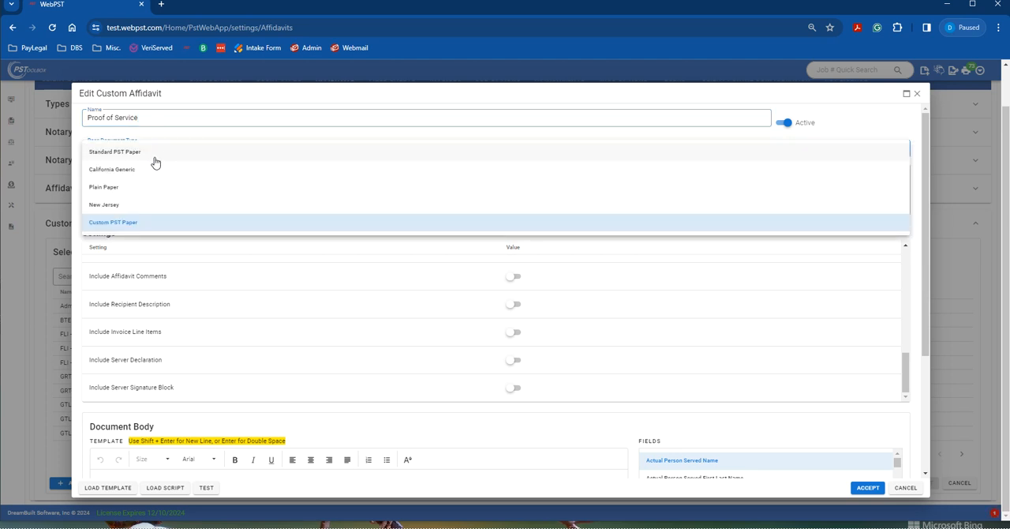
left_click(155, 161)
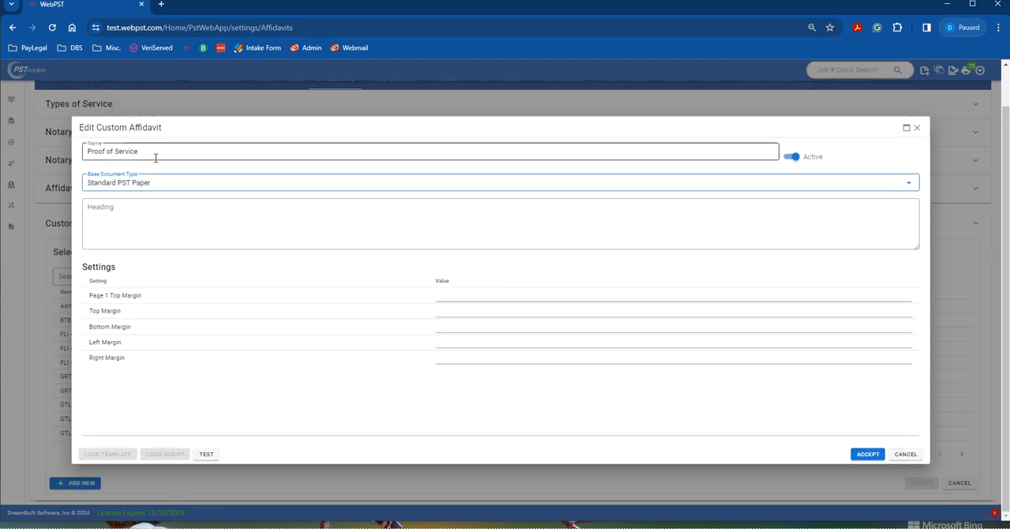
left_click(165, 210)
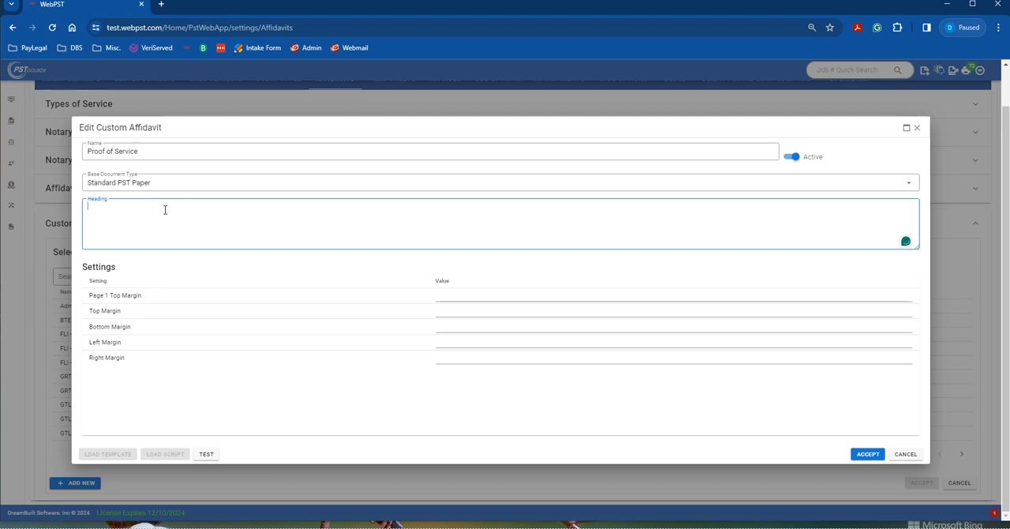
type("pr")
type("ROOF OF SER")
type("VICE")
left_click(868, 455)
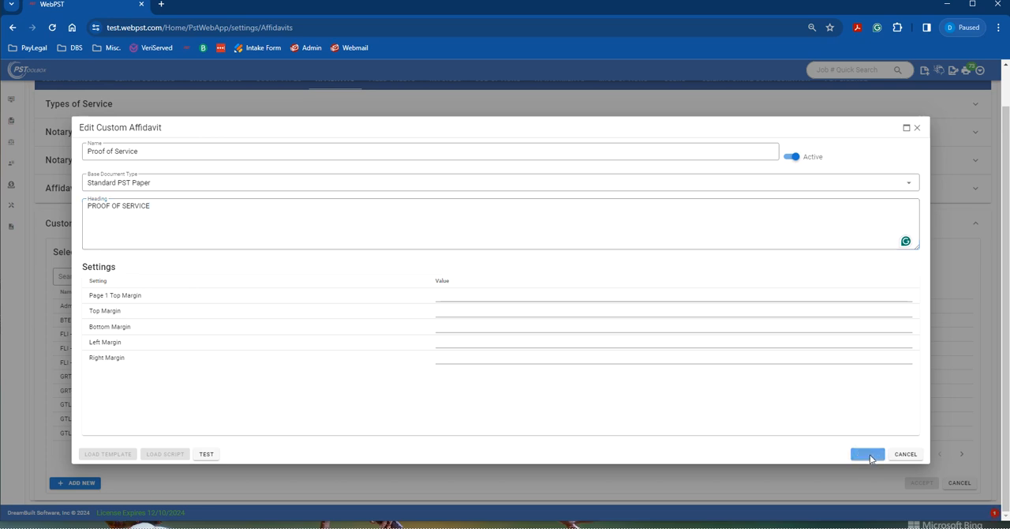
Step: Leave the affidavit settings, open the second job in the jobs list for editing, and go to its job settings
scroll(870, 448, "up", 1)
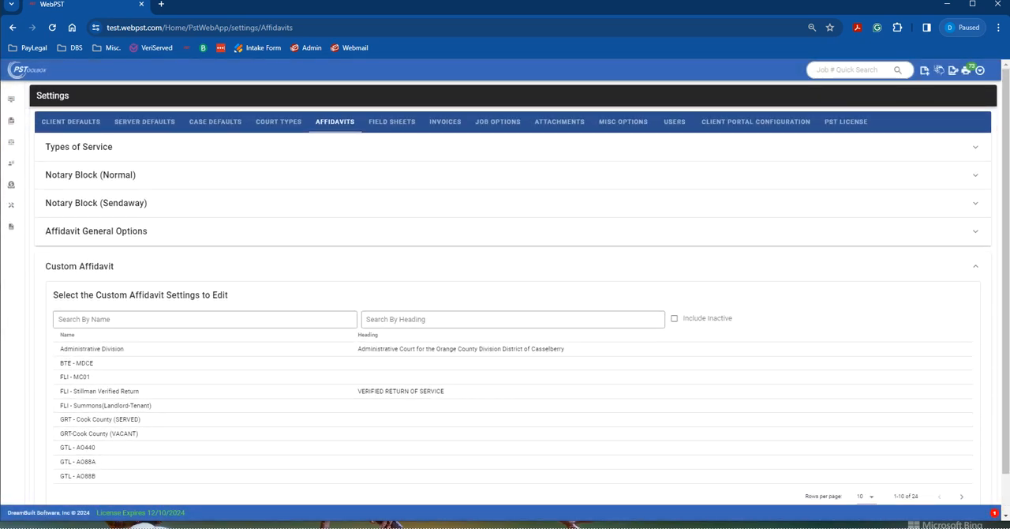
scroll(985, 497, "down", 1)
scroll(268, 174, "up", 1)
left_click(21, 124)
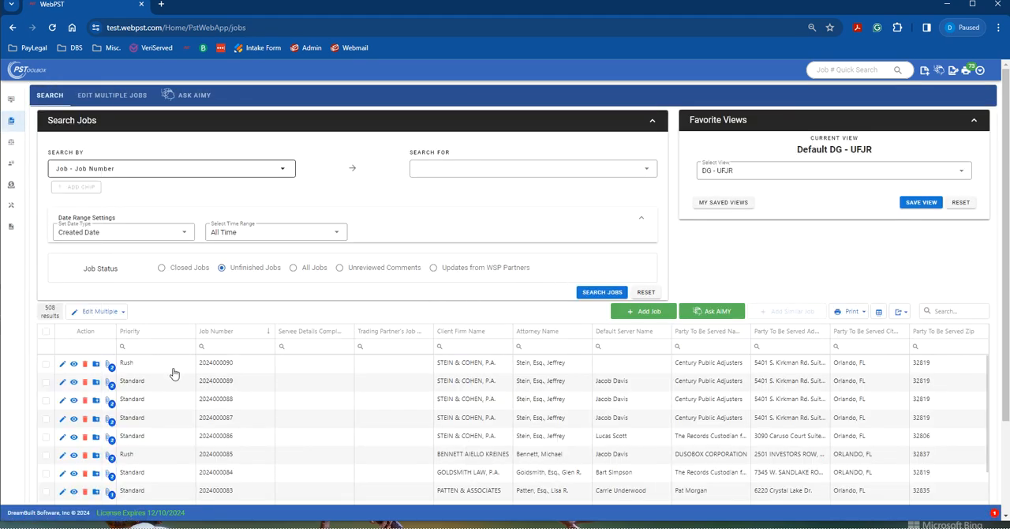
left_click(64, 383)
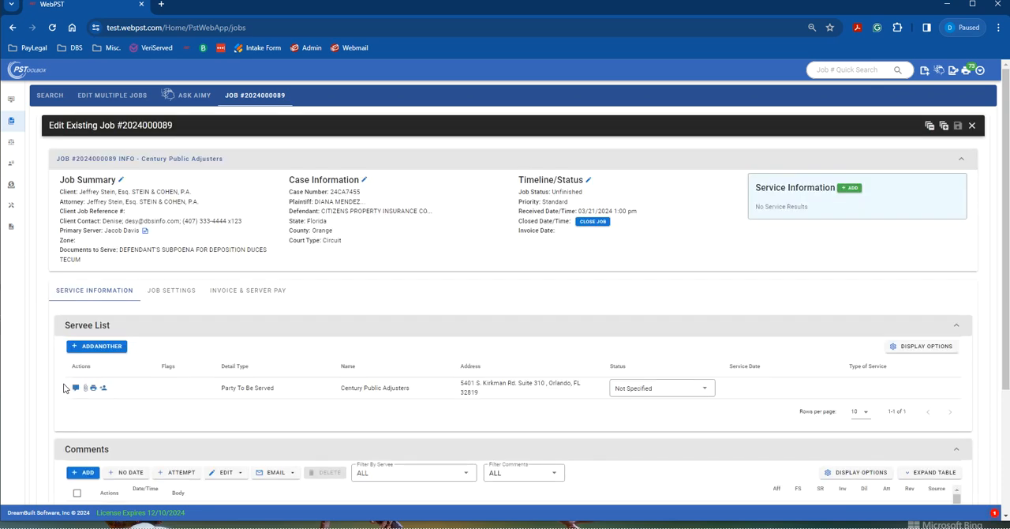
scroll(63, 388, "down", 3)
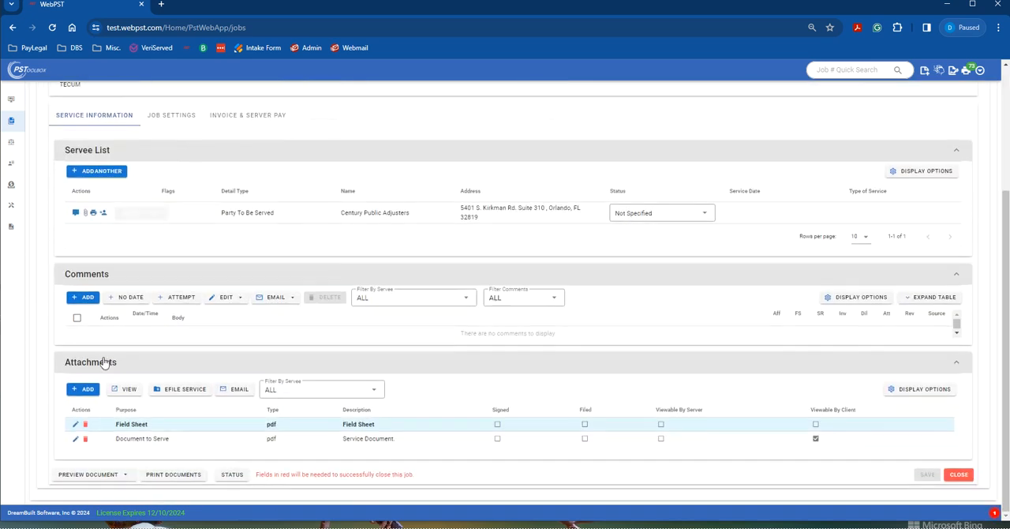
left_click(167, 118)
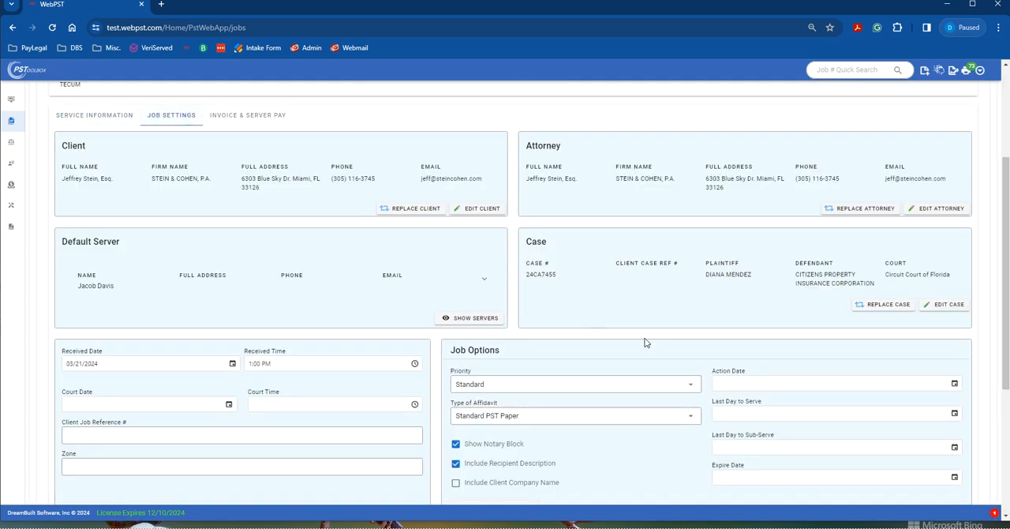
scroll(633, 337, "down", 1)
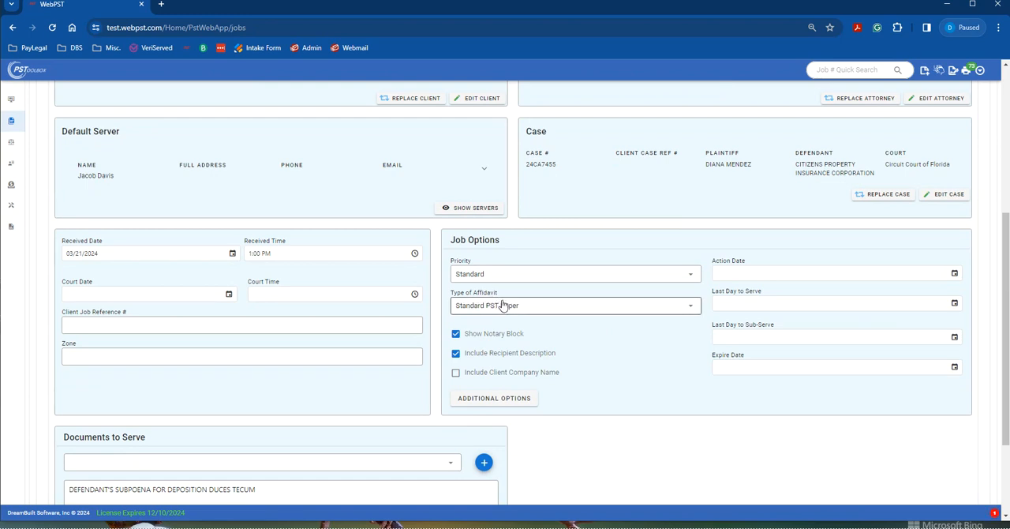
Step: Look for the Proof of Service custom affidavit among the affidavit types offered in the job options
left_click(666, 307)
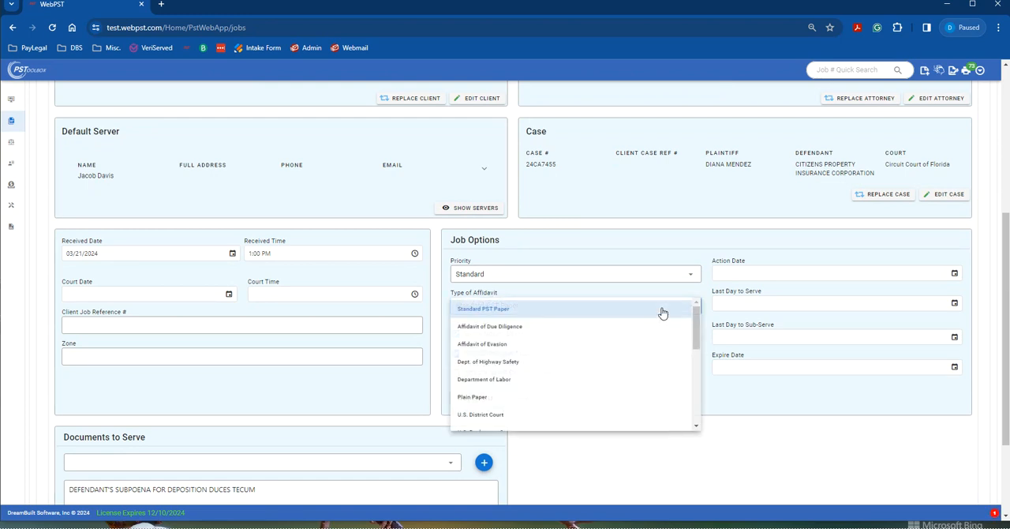
scroll(650, 338, "down", 10)
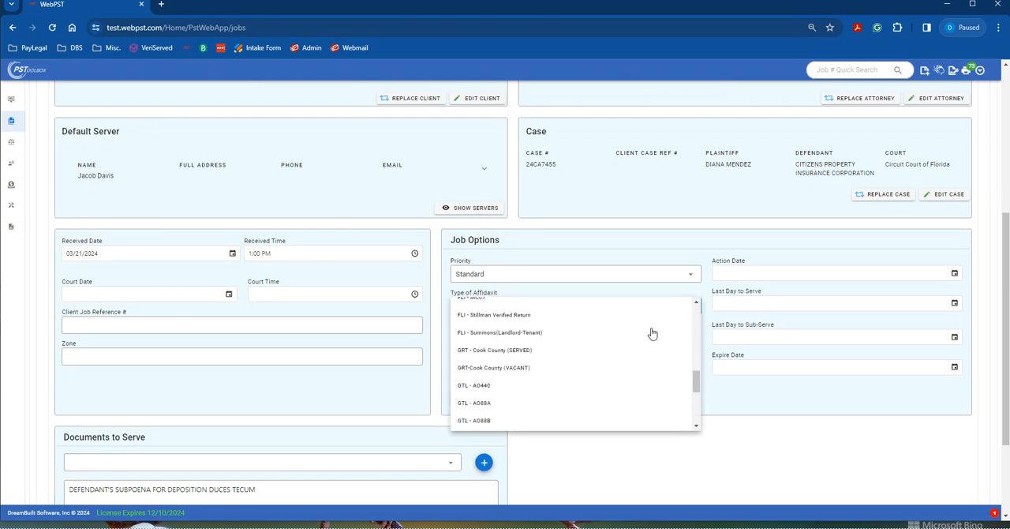
scroll(652, 333, "down", 2)
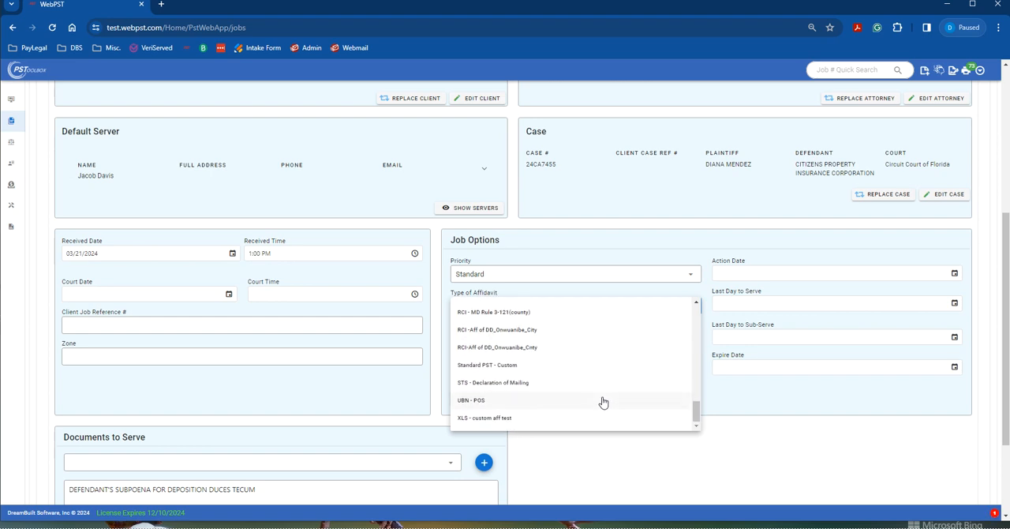
scroll(600, 397, "up", 1)
scroll(547, 383, "up", 2)
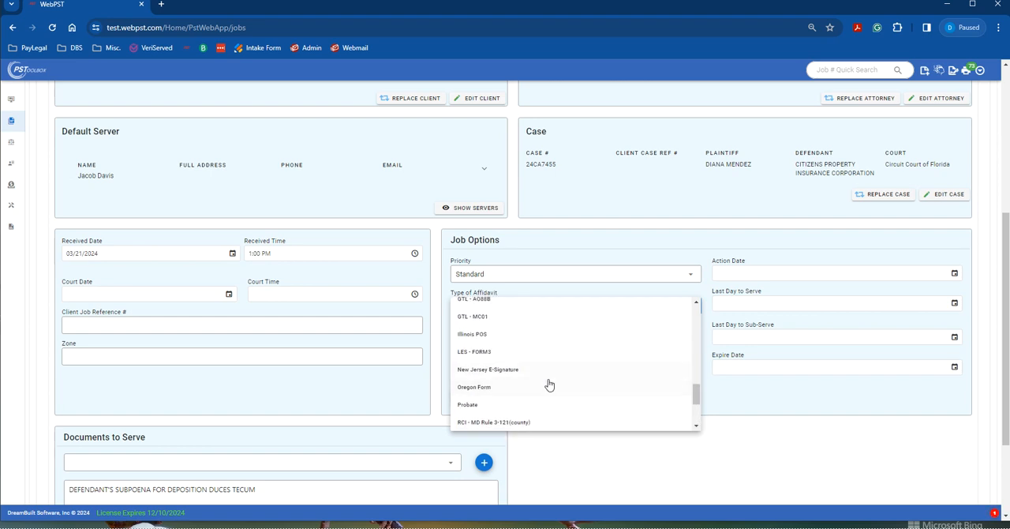
scroll(580, 402, "up", 5)
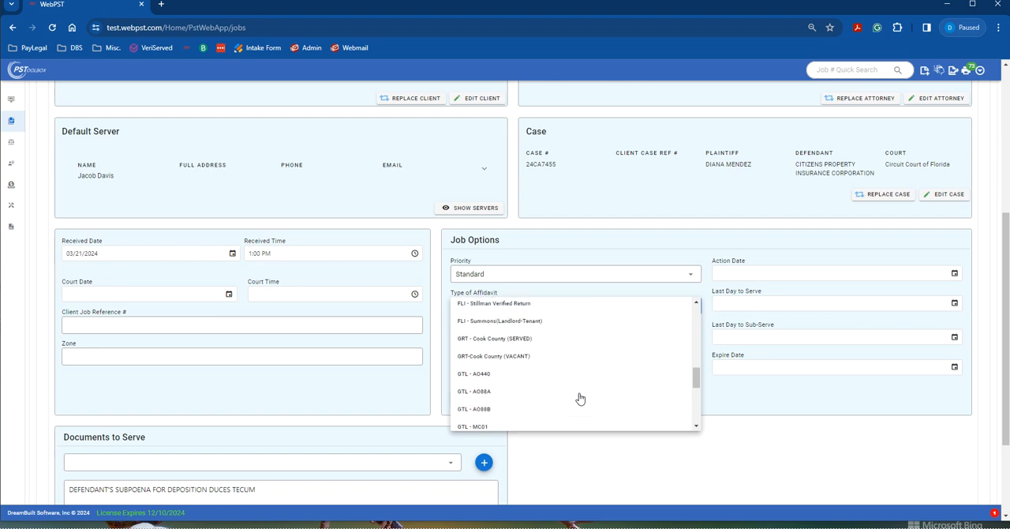
scroll(580, 397, "down", 8)
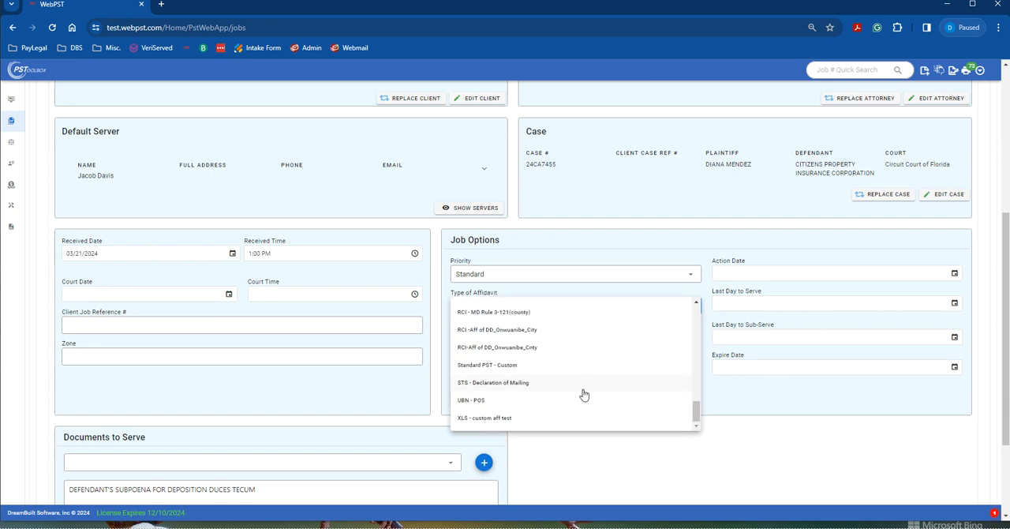
scroll(604, 397, "up", 5)
scroll(606, 399, "up", 6)
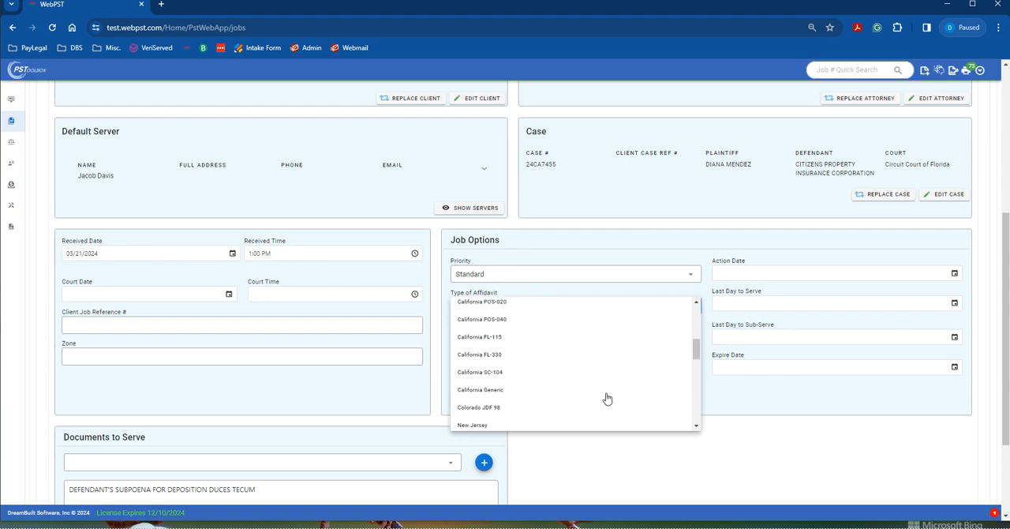
scroll(606, 398, "up", 2)
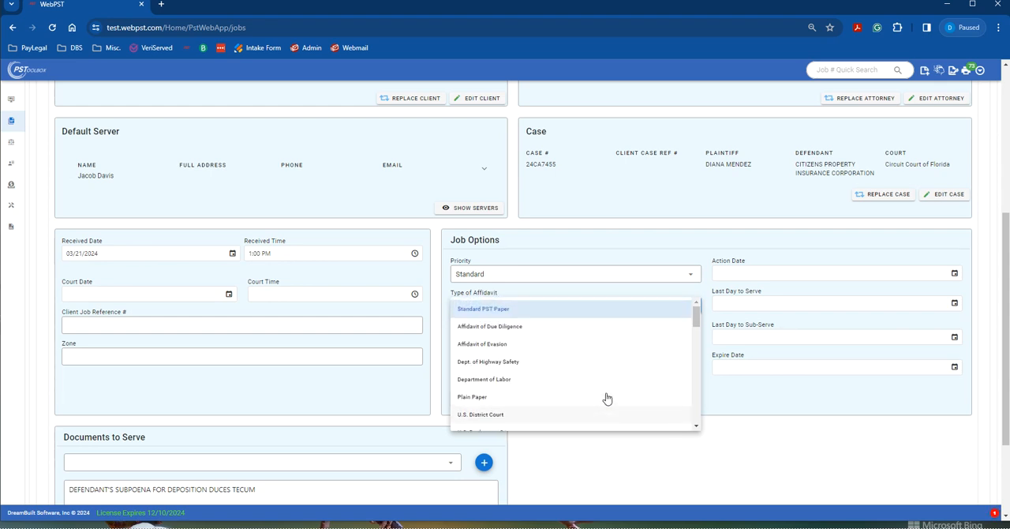
left_click(868, 463)
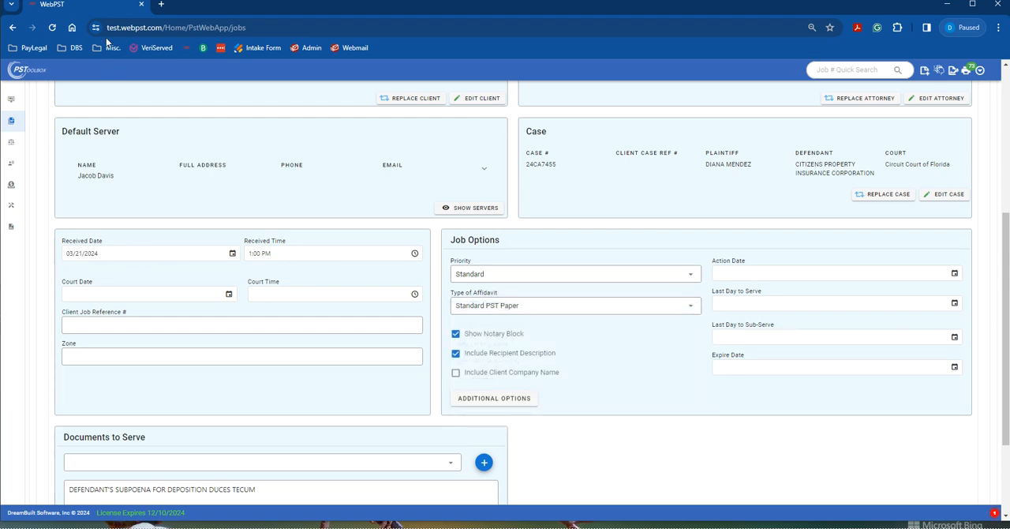
Step: Reload the web page and reopen the job settings of the second job in the list
left_click(53, 29)
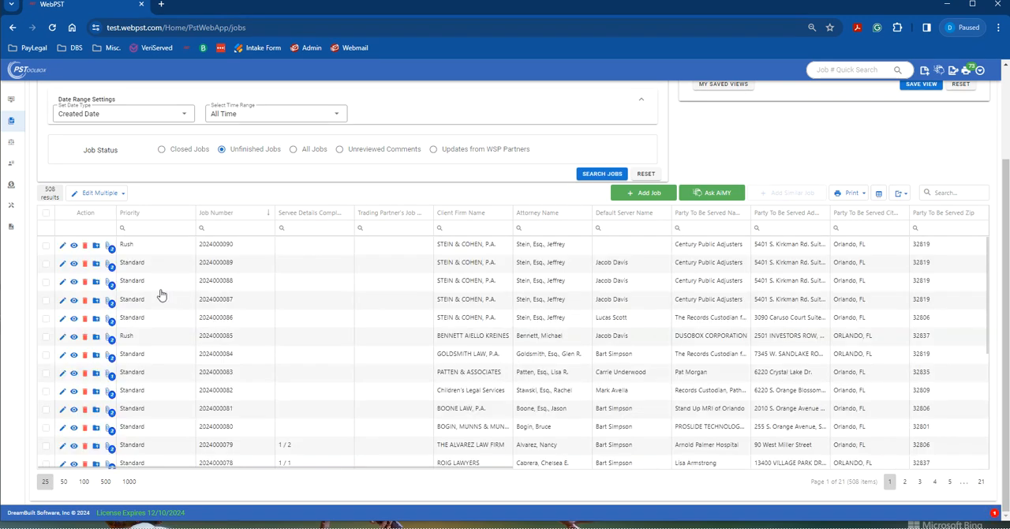
left_click(63, 262)
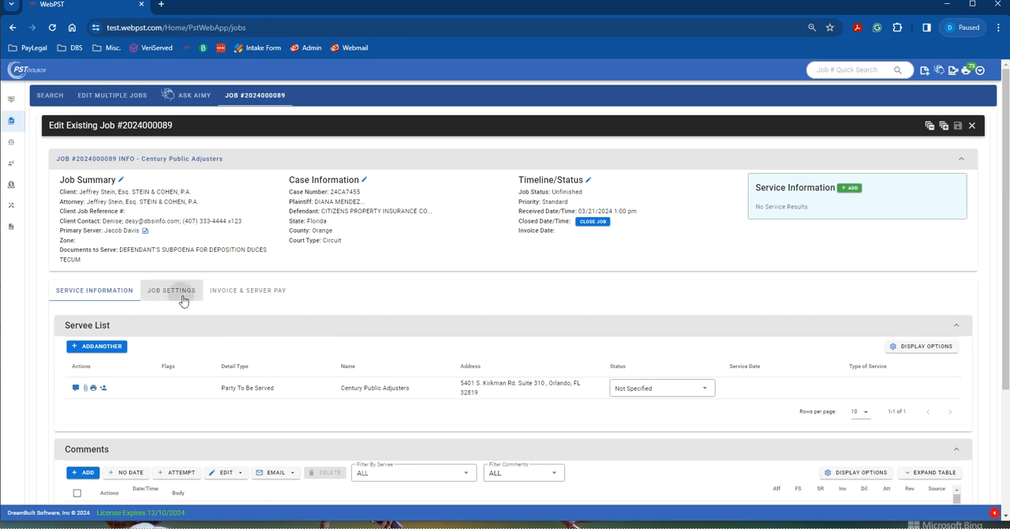
left_click(181, 299)
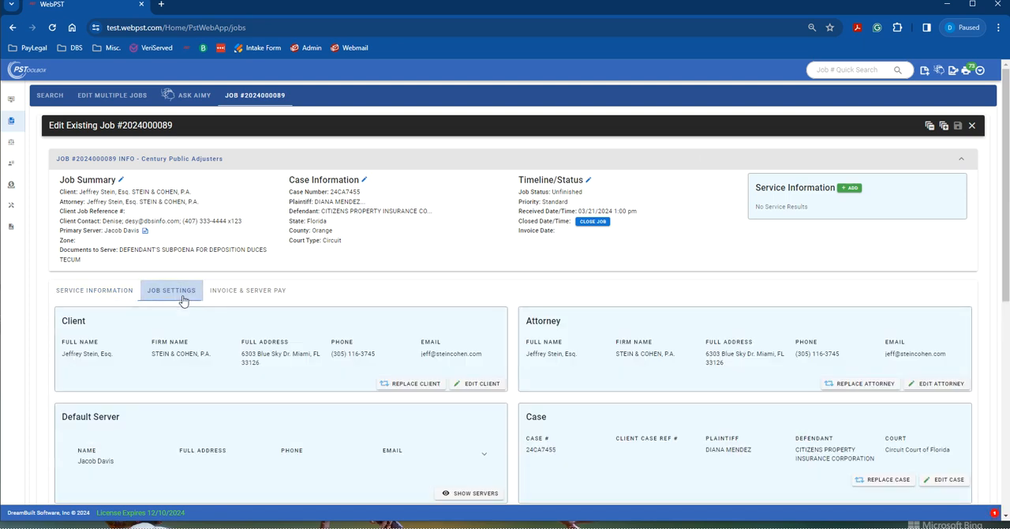
scroll(668, 384, "down", 5)
Step: Set the job's type of affidavit to Proof of Service and turn off its notary block
left_click(534, 318)
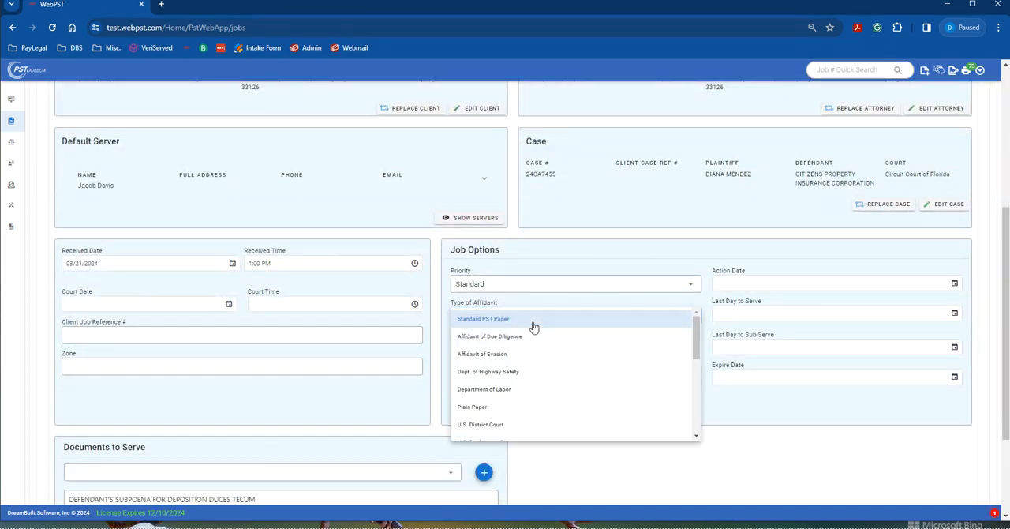
scroll(546, 355, "down", 5)
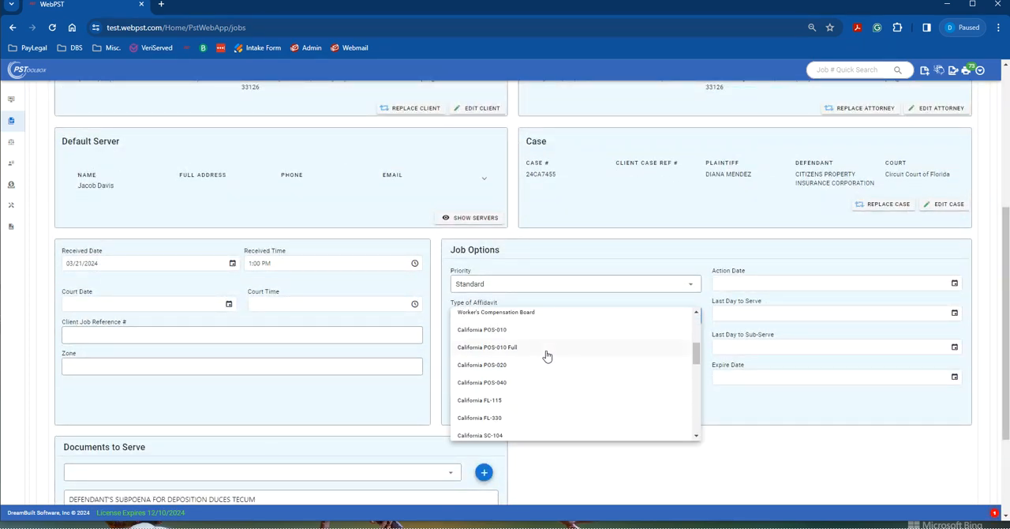
scroll(547, 356, "down", 6)
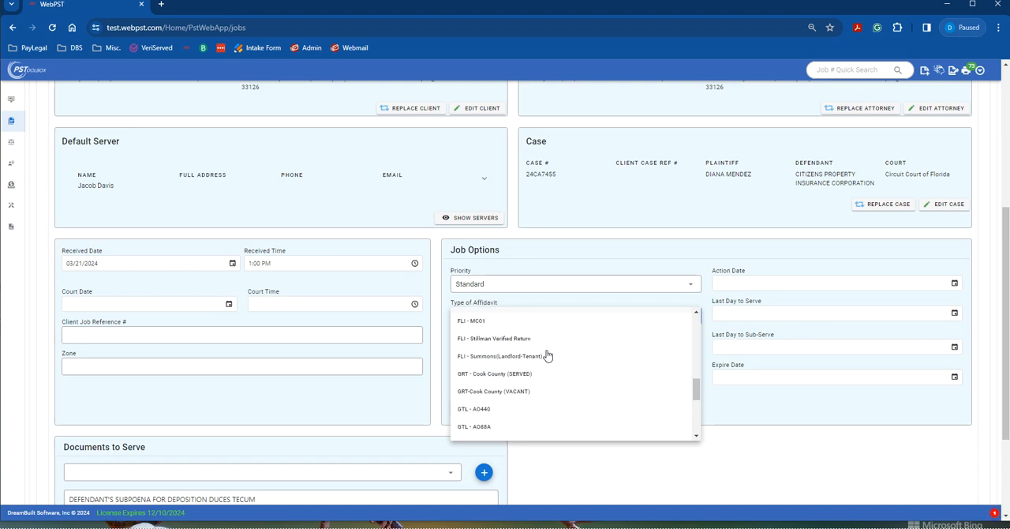
scroll(547, 356, "down", 5)
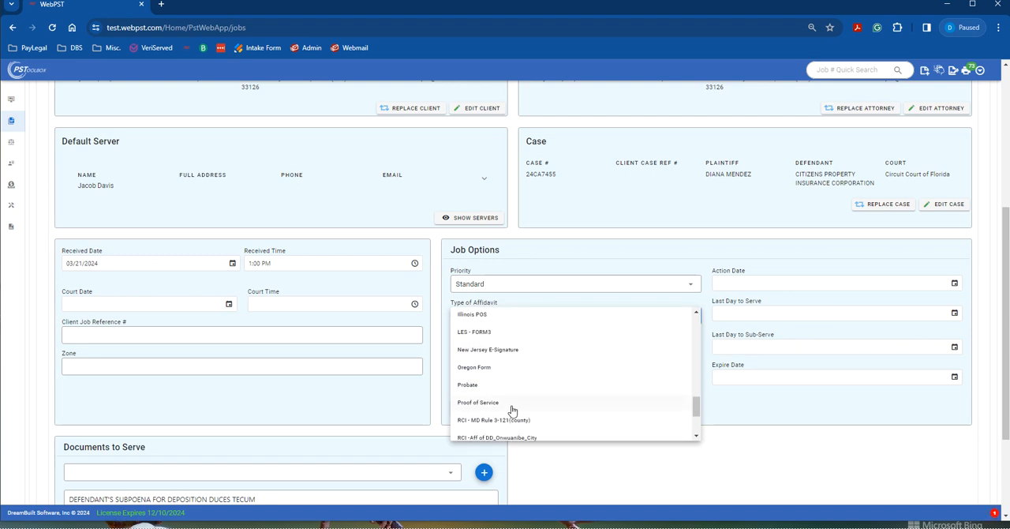
left_click(511, 408)
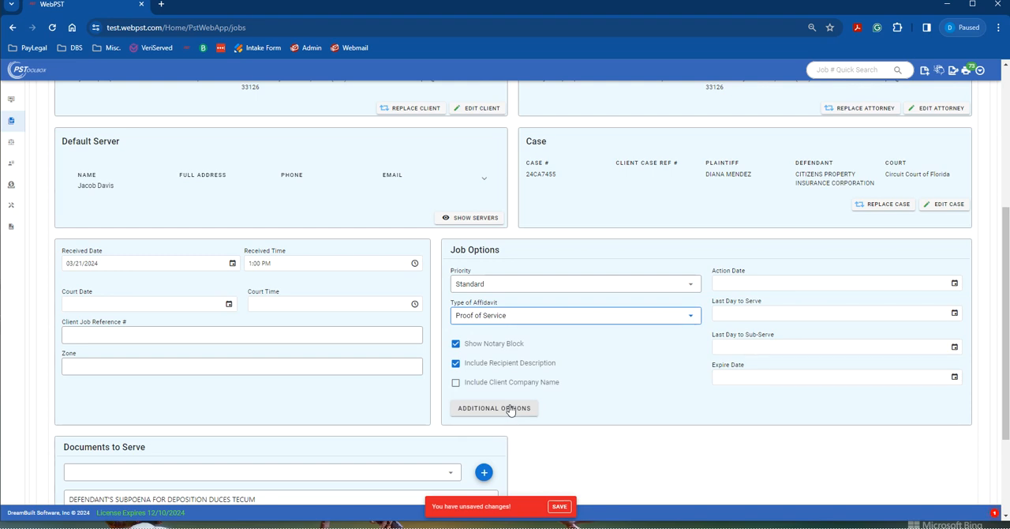
left_click(457, 344)
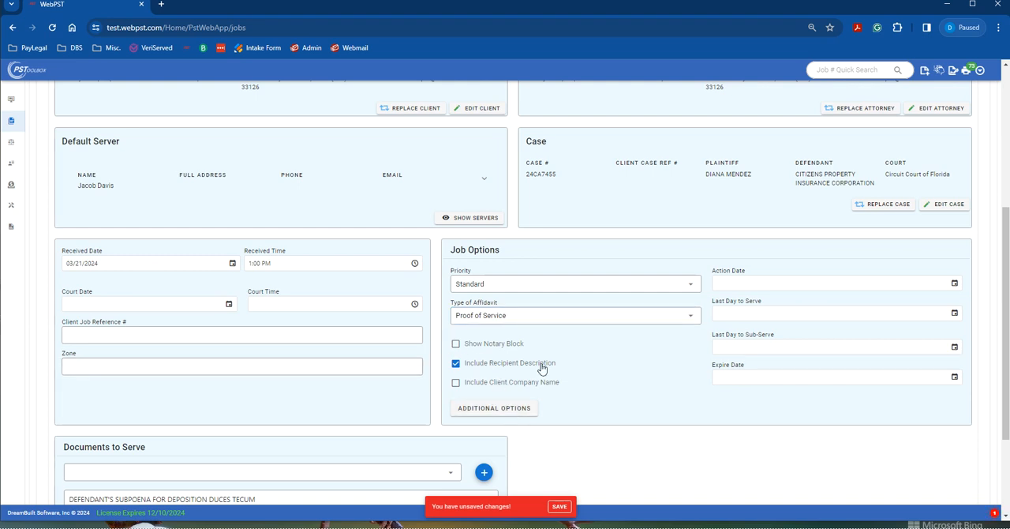
Step: Preview the job's Proof of Service affidavit, review it from heading to signature block, and close the preview
scroll(541, 367, "down", 3)
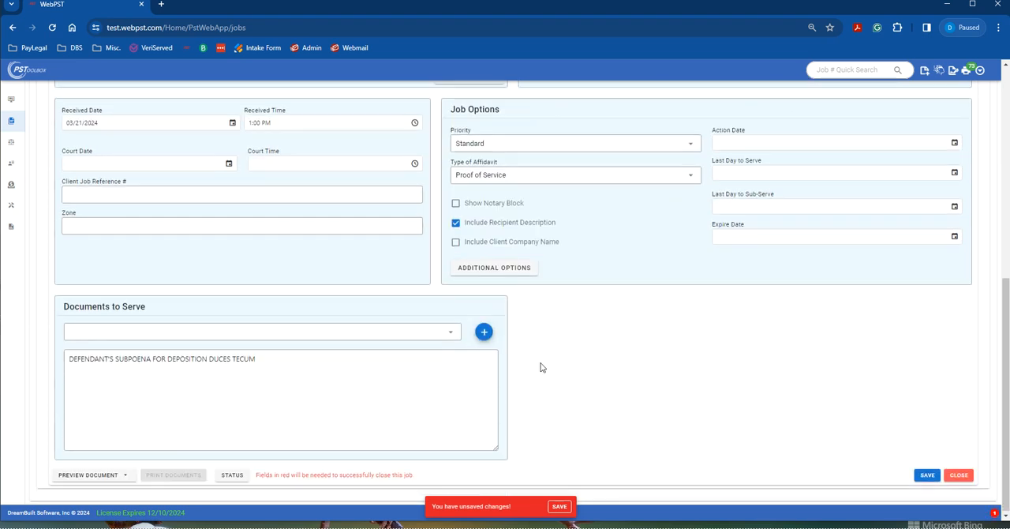
left_click(87, 475)
left_click(79, 401)
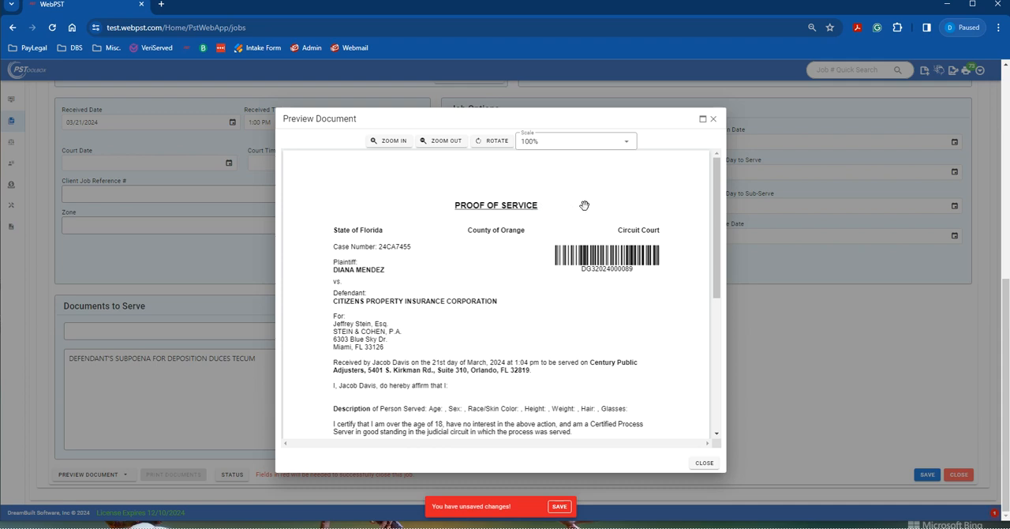
scroll(624, 312, "down", 2)
scroll(631, 328, "down", 1)
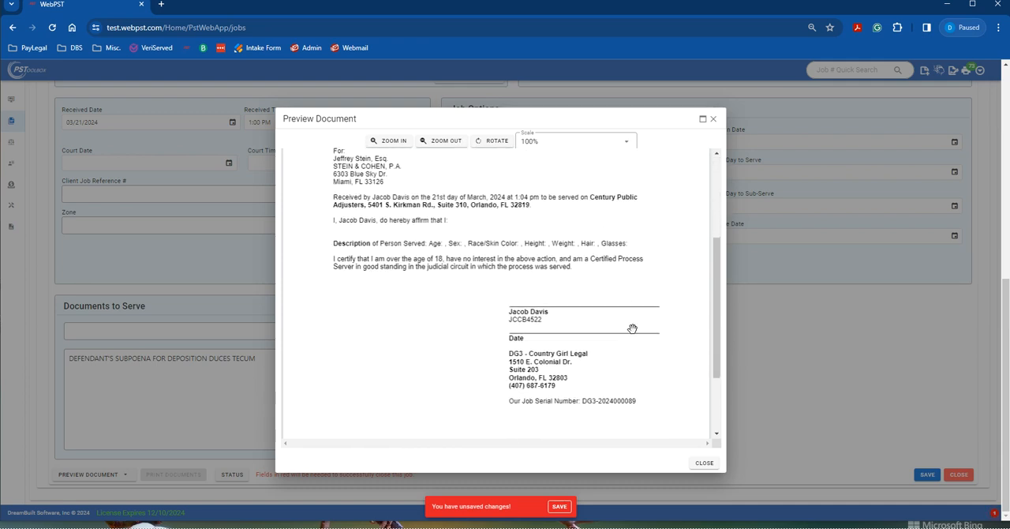
scroll(633, 327, "up", 3)
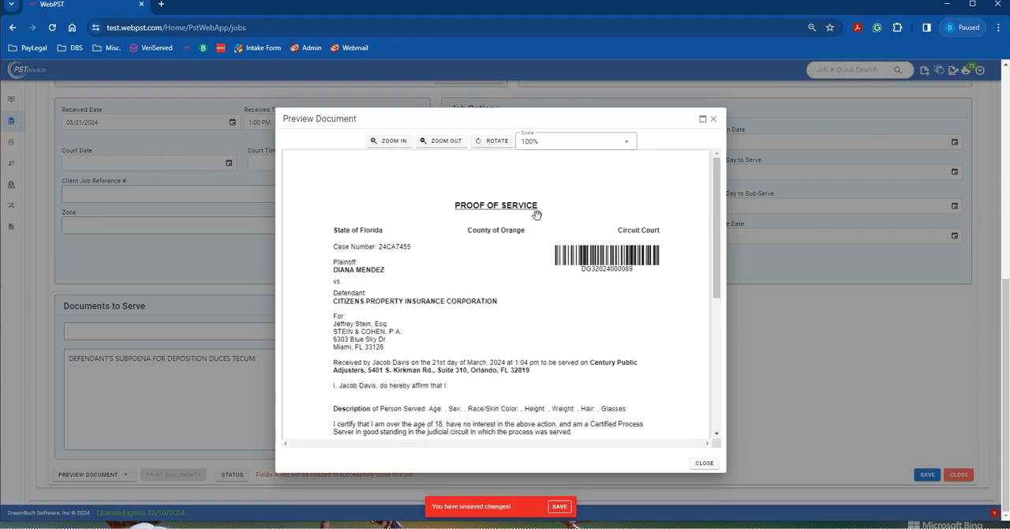
left_click(713, 120)
Step: Set the job's type of affidavit to Administrative Division
left_click(556, 179)
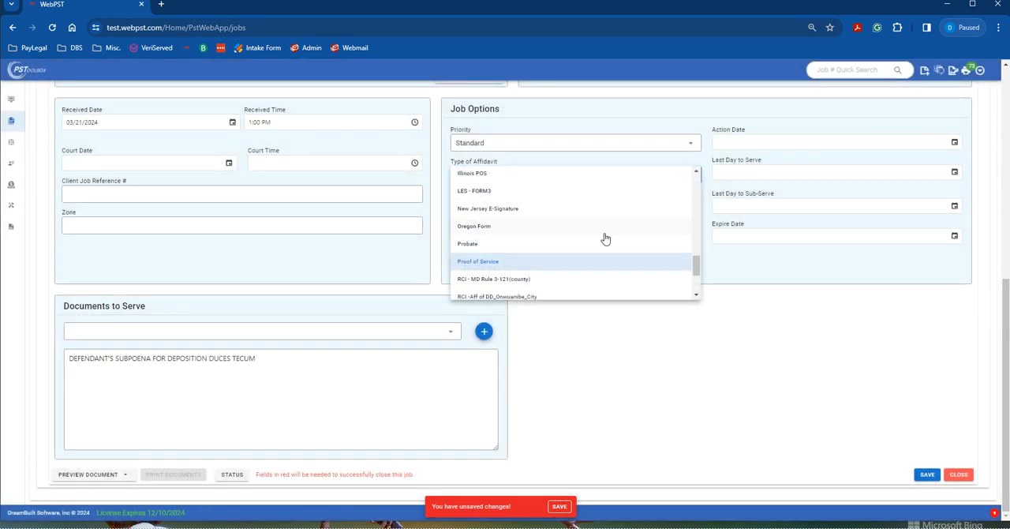
scroll(604, 237, "down", 2)
scroll(604, 236, "up", 5)
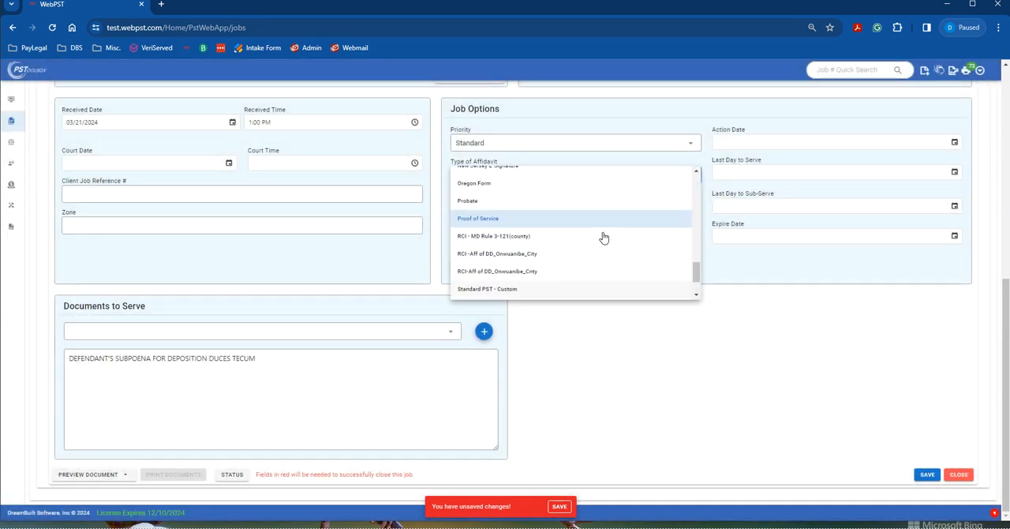
scroll(565, 267, "up", 3)
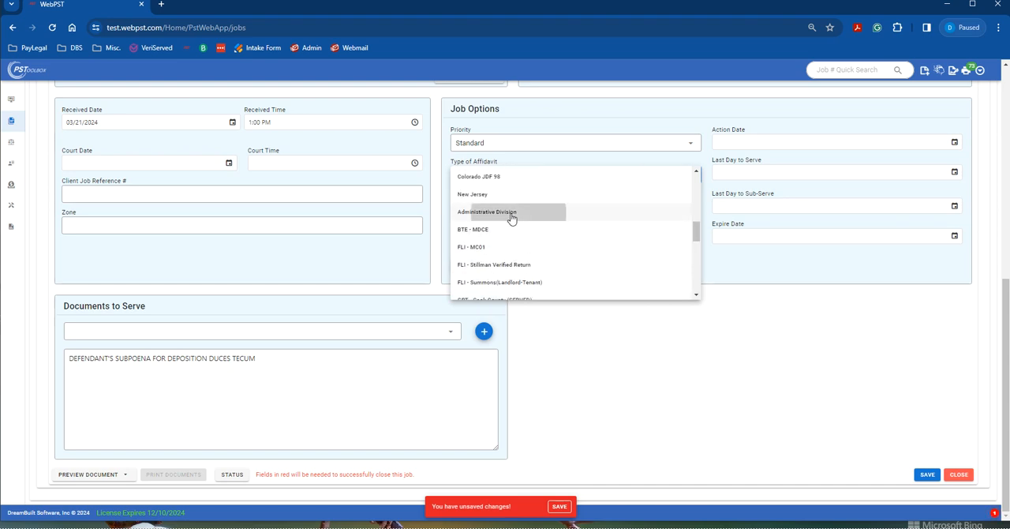
left_click(511, 213)
Step: Preview the job's Administrative Division affidavit, review its court heading, and close the preview
left_click(100, 477)
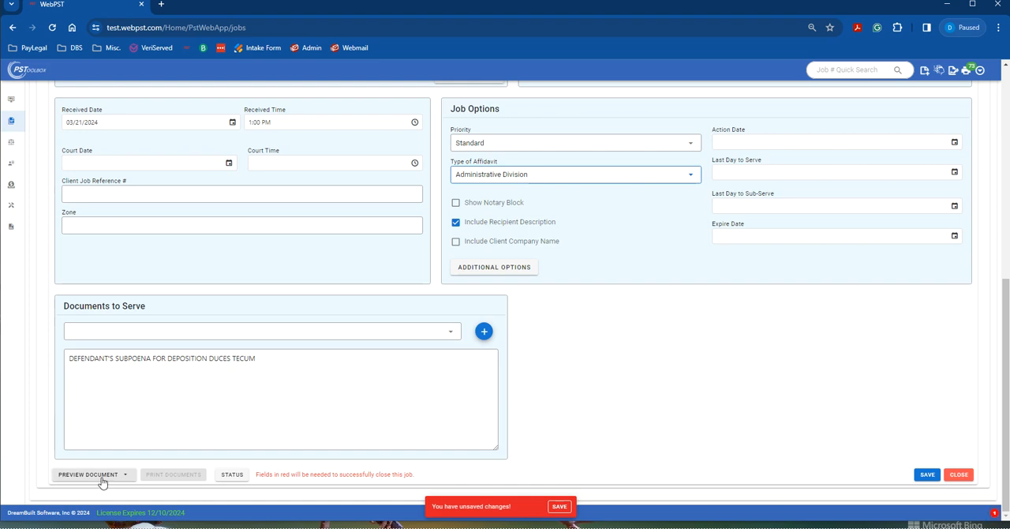
left_click(92, 404)
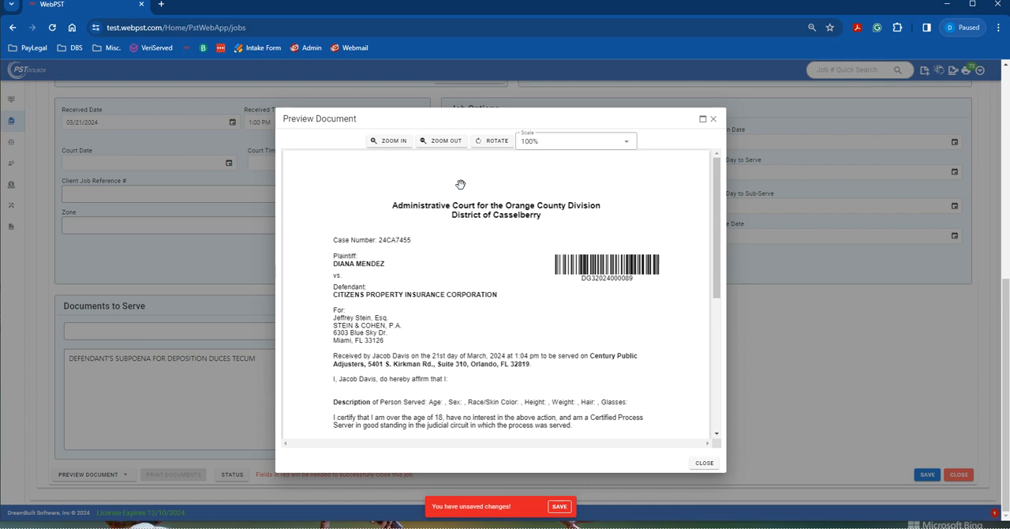
left_click(714, 119)
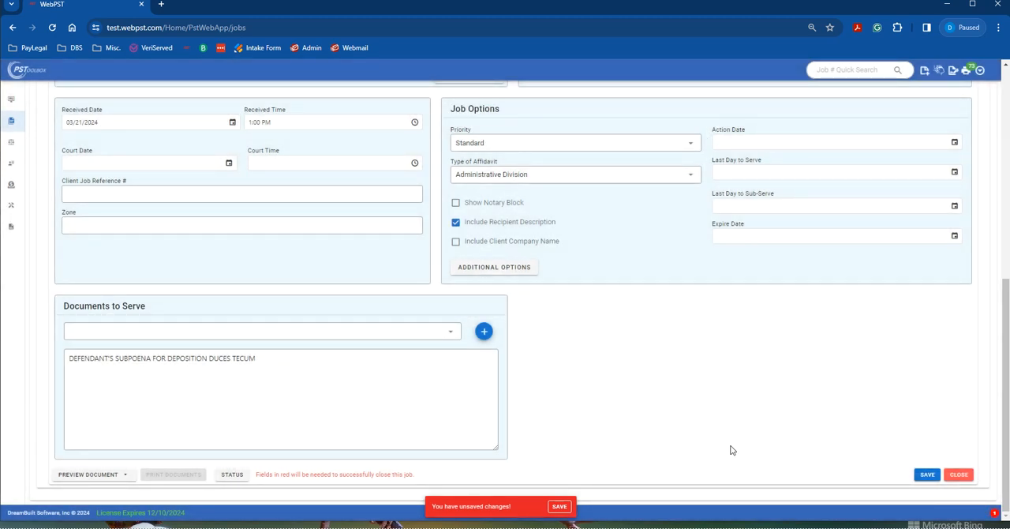
scroll(698, 442, "up", 1)
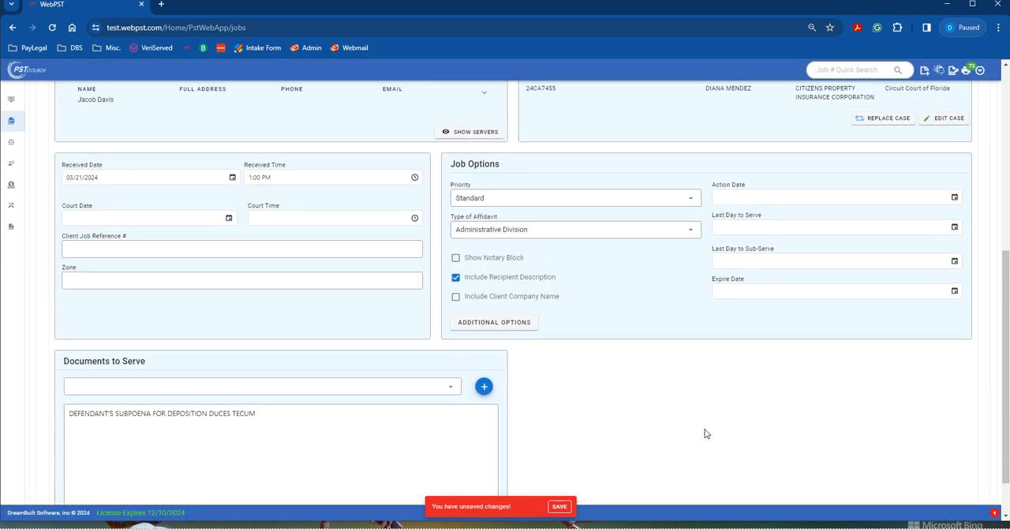
scroll(706, 433, "up", 4)
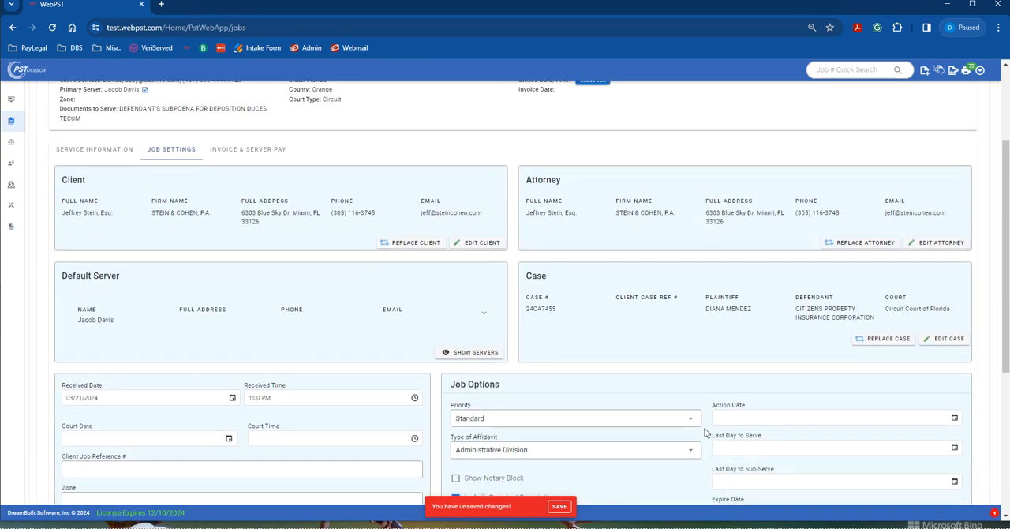
scroll(722, 426, "up", 1)
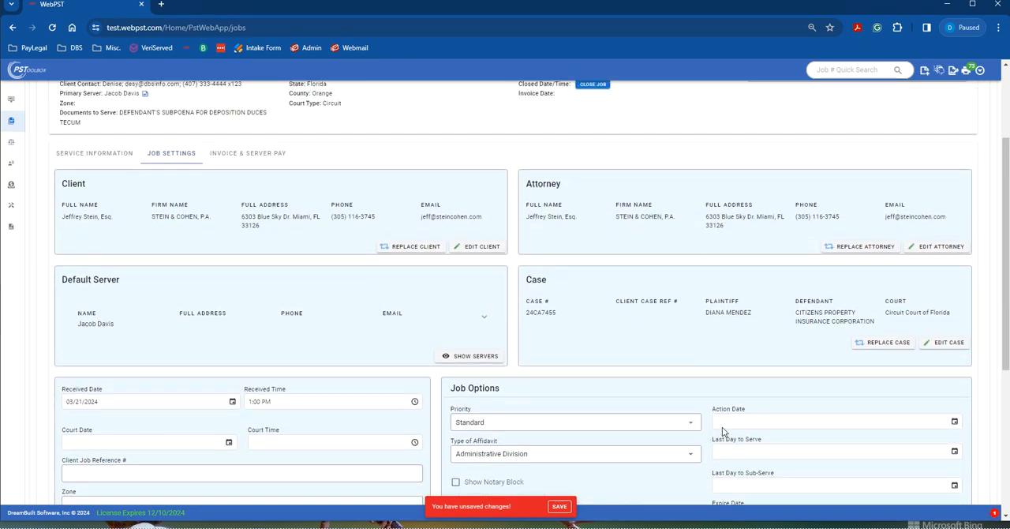
scroll(722, 427, "up", 2)
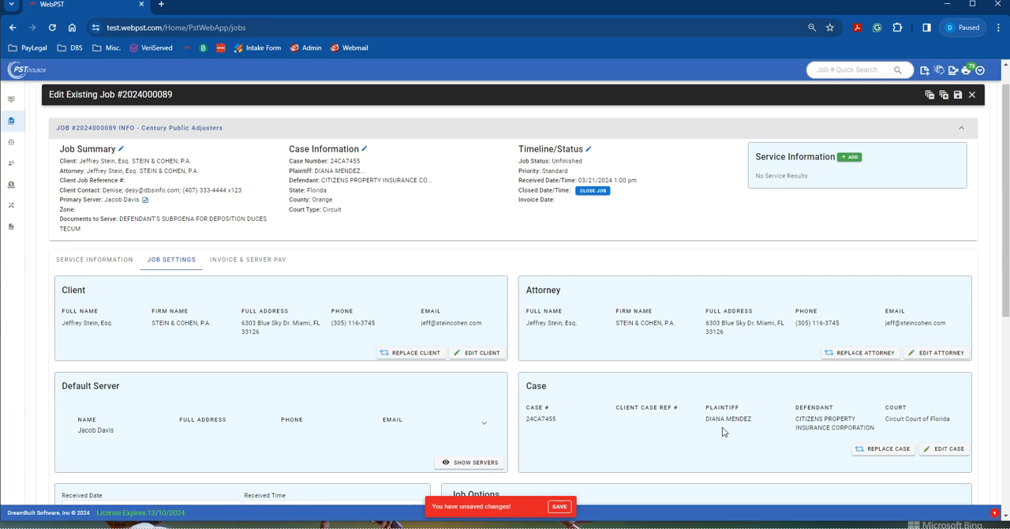